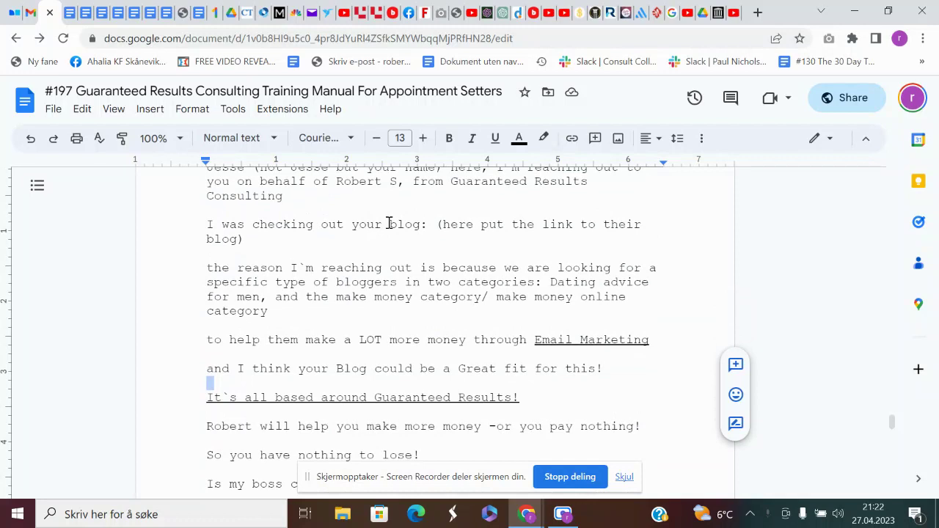
# Step: Leave the #197 training manual for the #163 prospective blogging clients document
pyautogui.scroll(1, 389, 223)
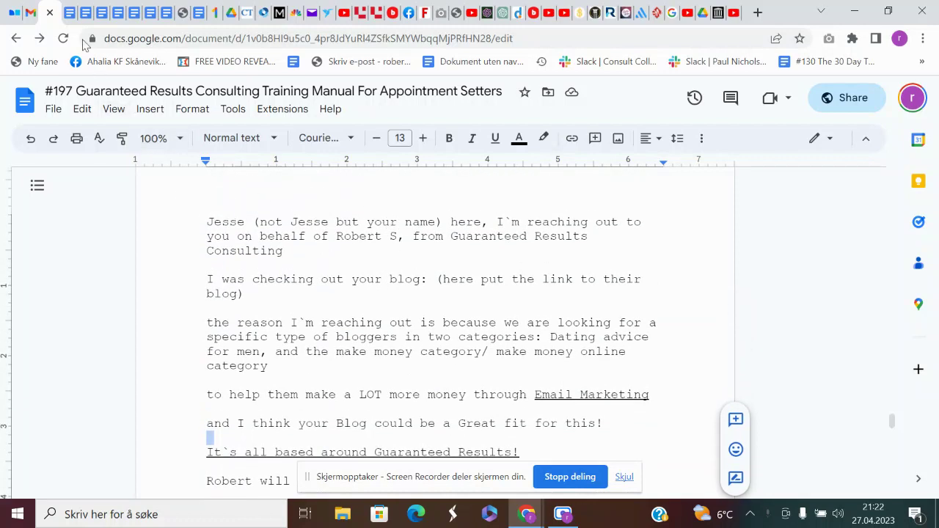
pyautogui.click(71, 9)
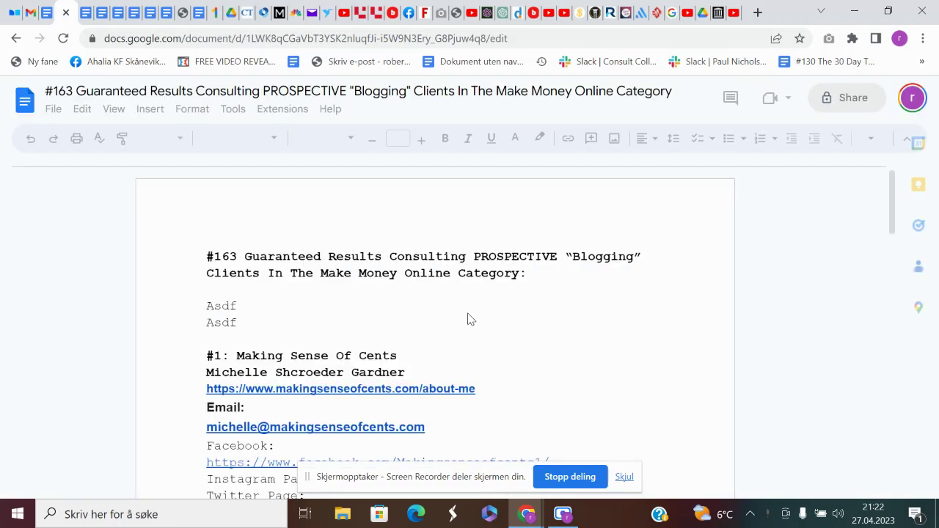
pyautogui.scroll(-2, 469, 319)
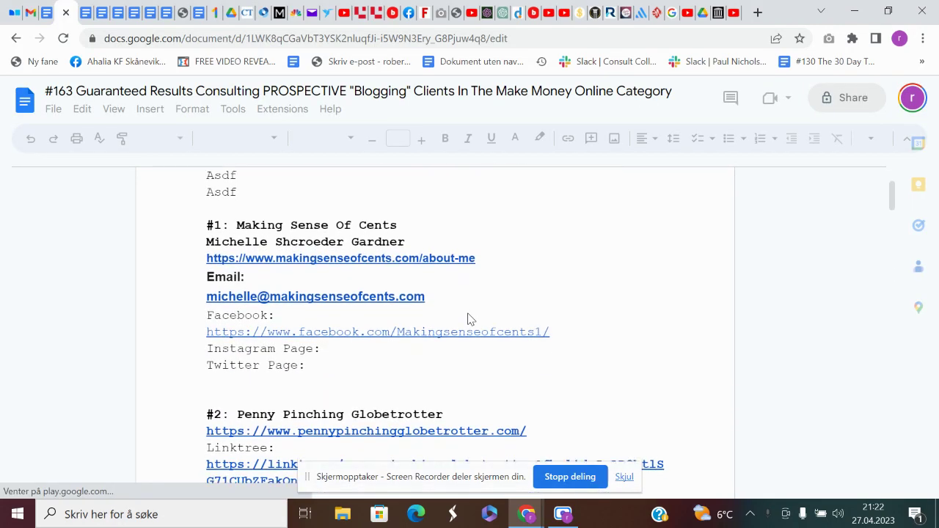
pyautogui.click(396, 220)
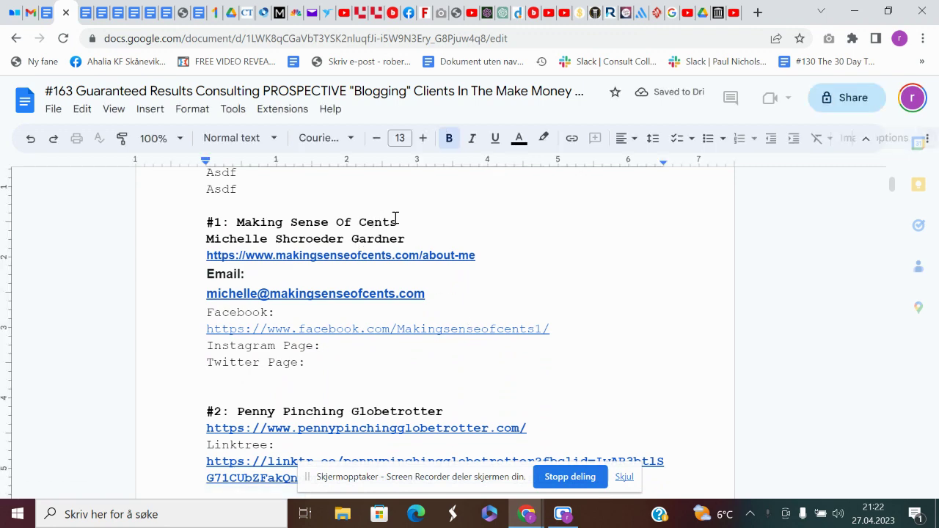
pyautogui.scroll(2, 395, 218)
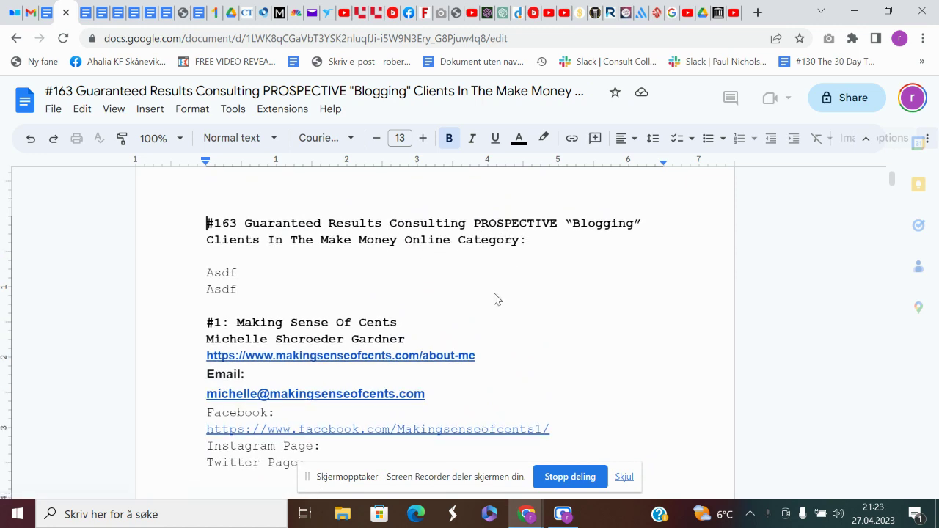
pyautogui.scroll(-2, 494, 293)
pyautogui.scroll(-2, 352, 258)
pyautogui.scroll(-7, 352, 258)
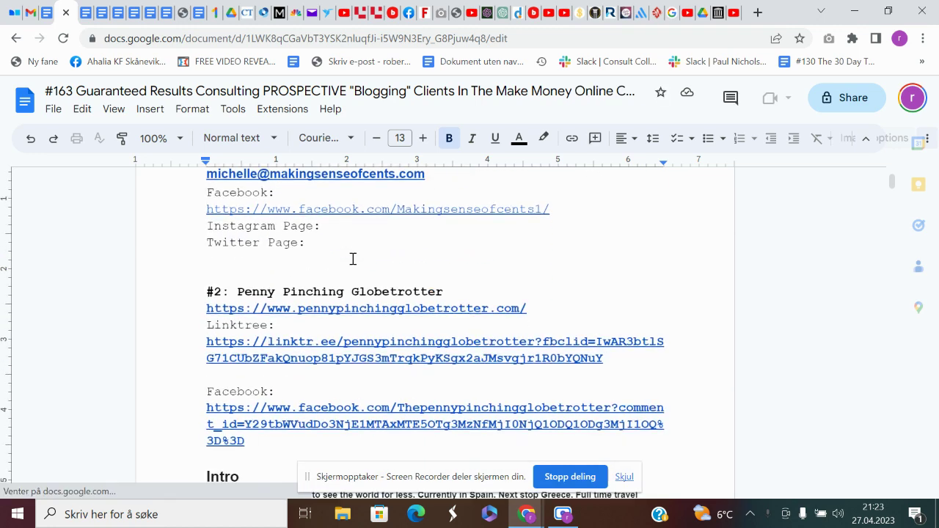
pyautogui.scroll(-6, 352, 258)
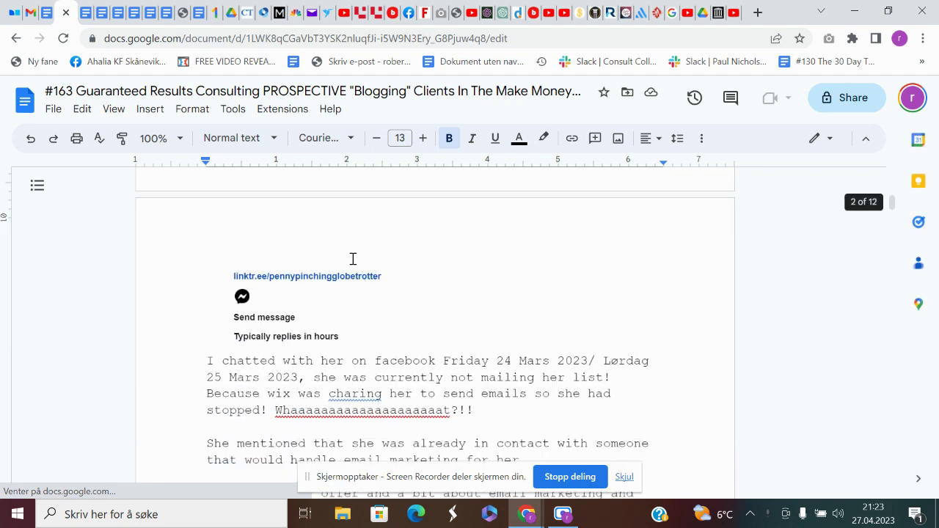
pyautogui.scroll(-2, 352, 258)
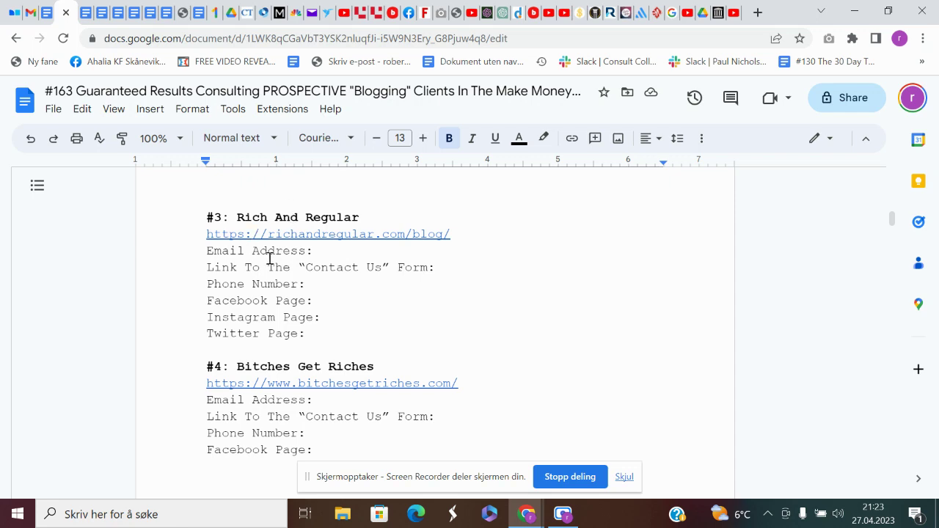
pyautogui.scroll(-9, 311, 327)
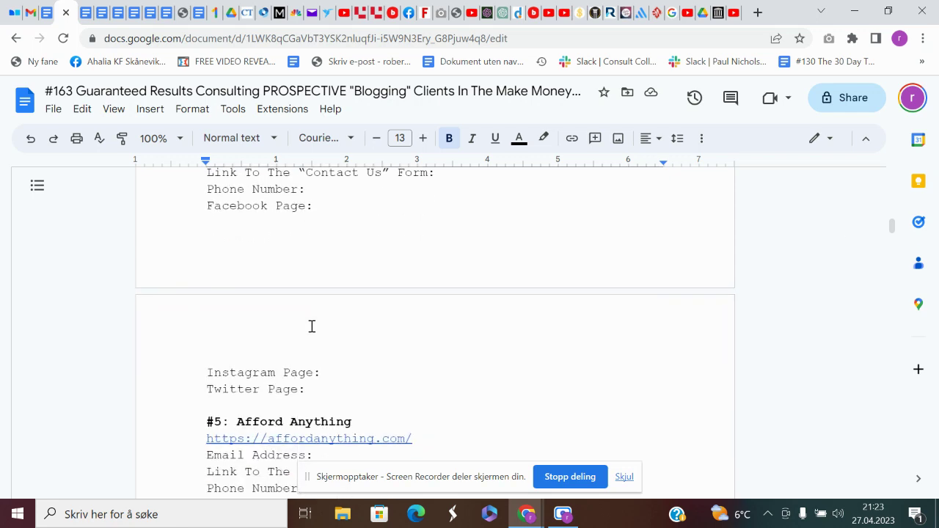
pyautogui.scroll(-3, 311, 327)
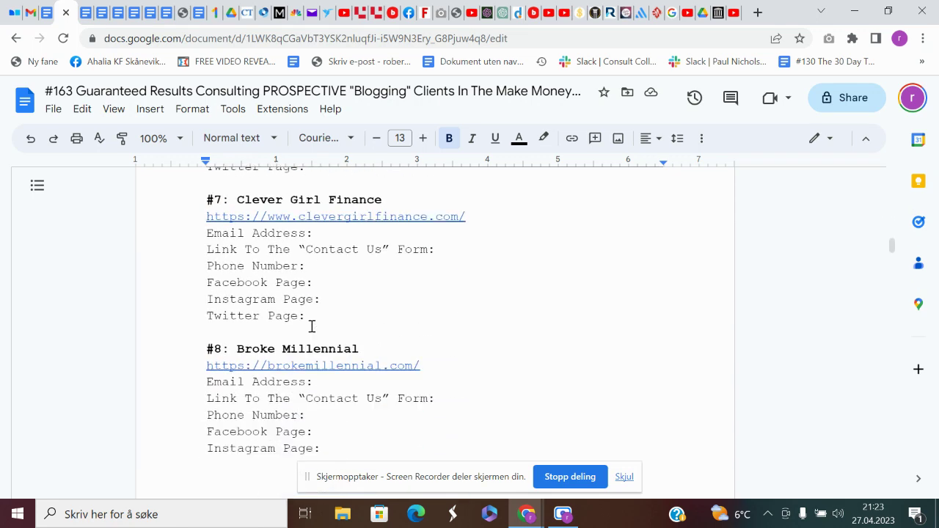
pyautogui.scroll(10, 311, 327)
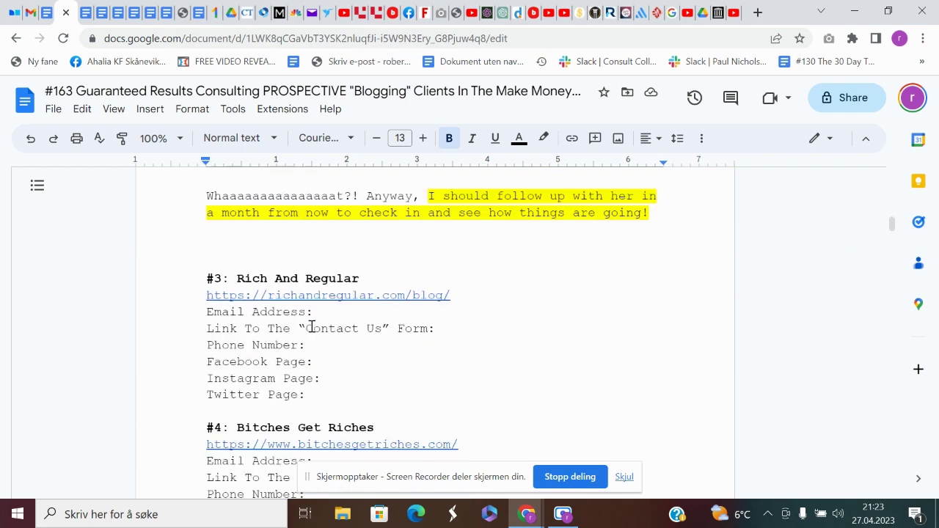
pyautogui.scroll(20, 311, 327)
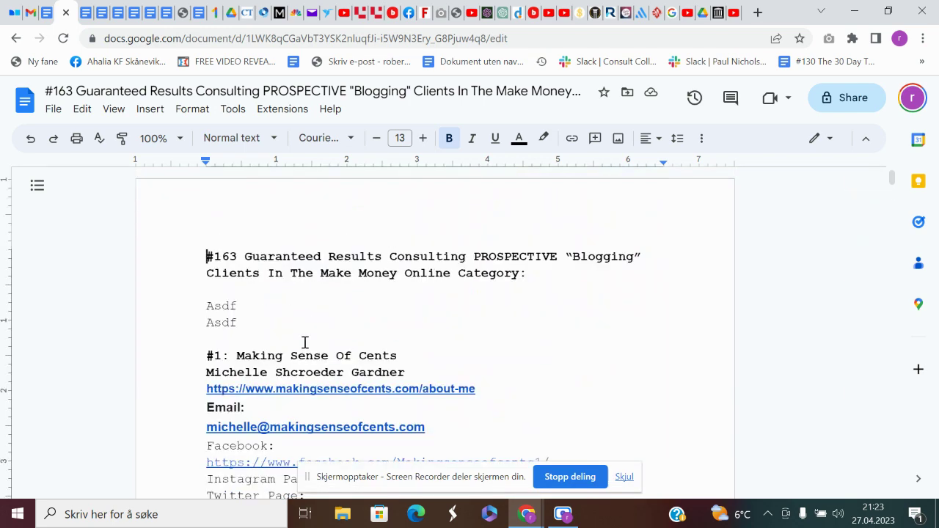
# Step: Select the full e-mail address line under #1 Making Sense Of Cents in the prospect list
pyautogui.scroll(-1, 330, 370)
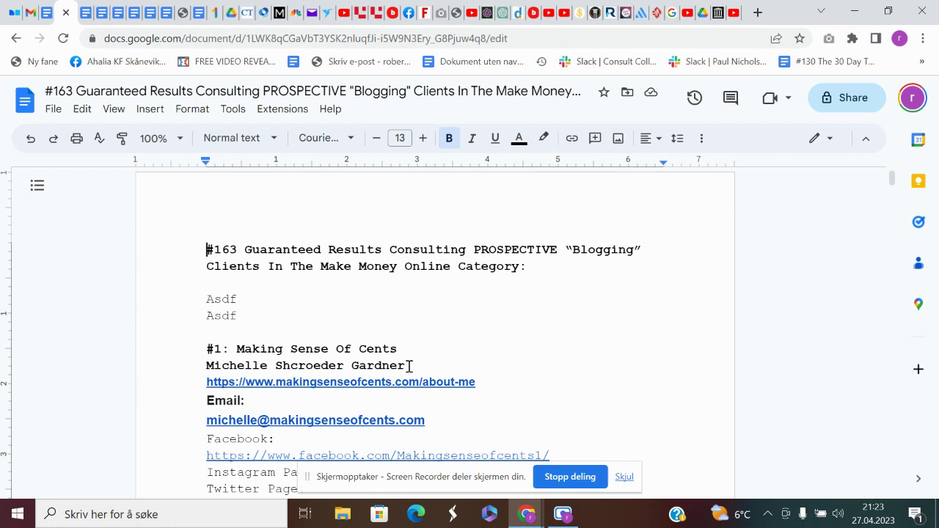
pyautogui.scroll(-1, 369, 423)
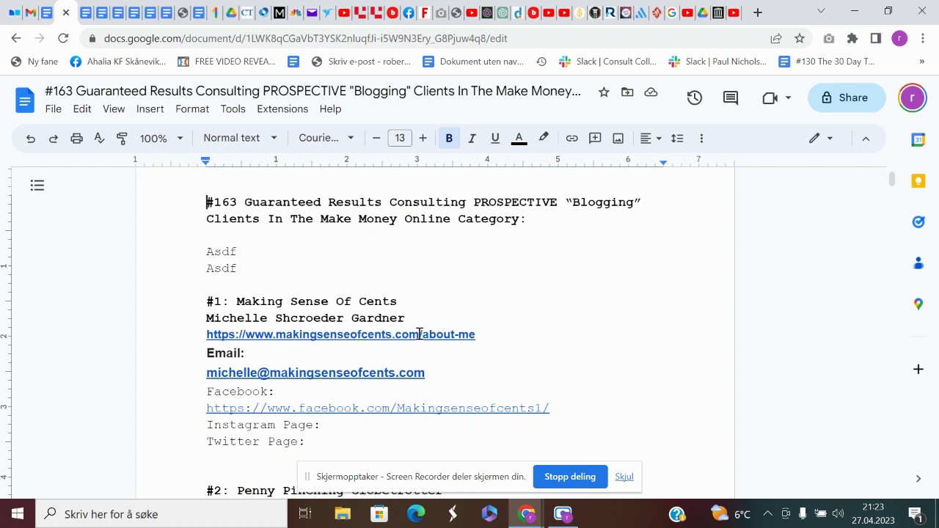
pyautogui.scroll(-1, 398, 355)
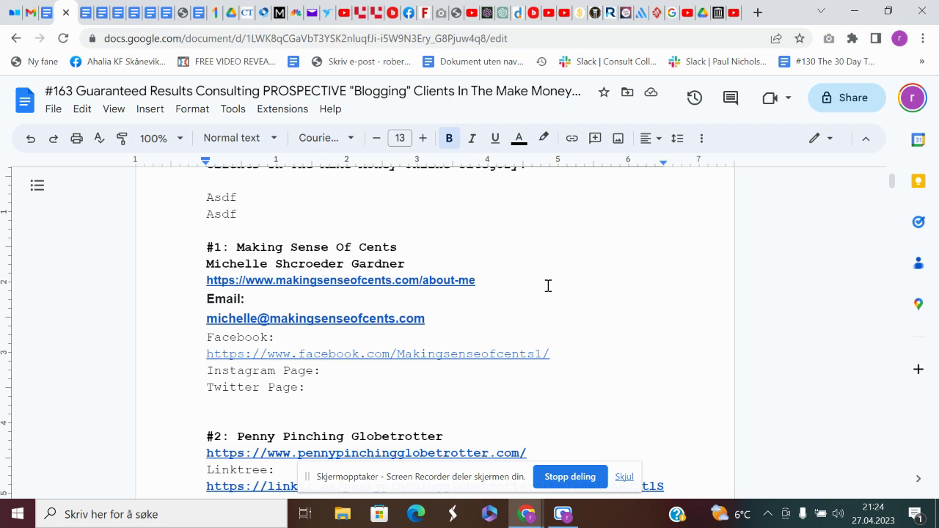
pyautogui.scroll(-1, 555, 298)
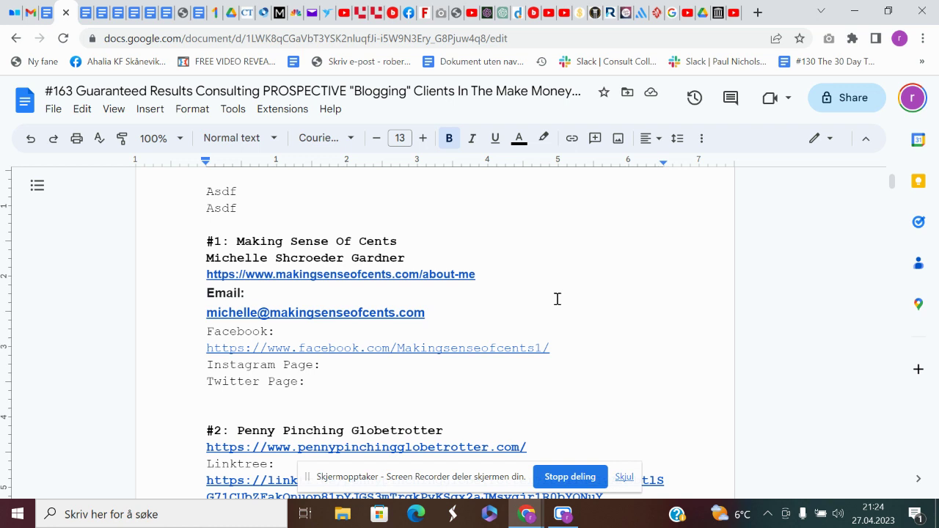
pyautogui.scroll(1, 557, 299)
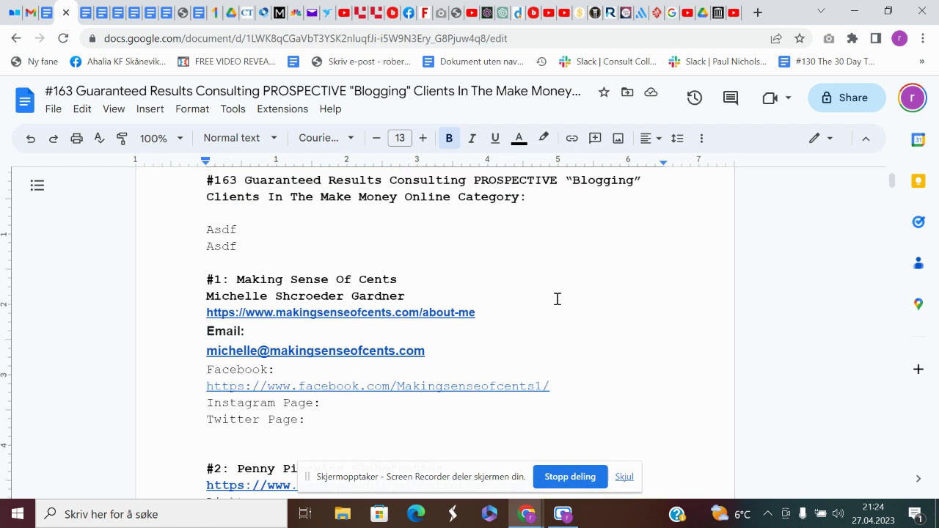
pyautogui.scroll(1, 410, 280)
pyautogui.click(395, 280)
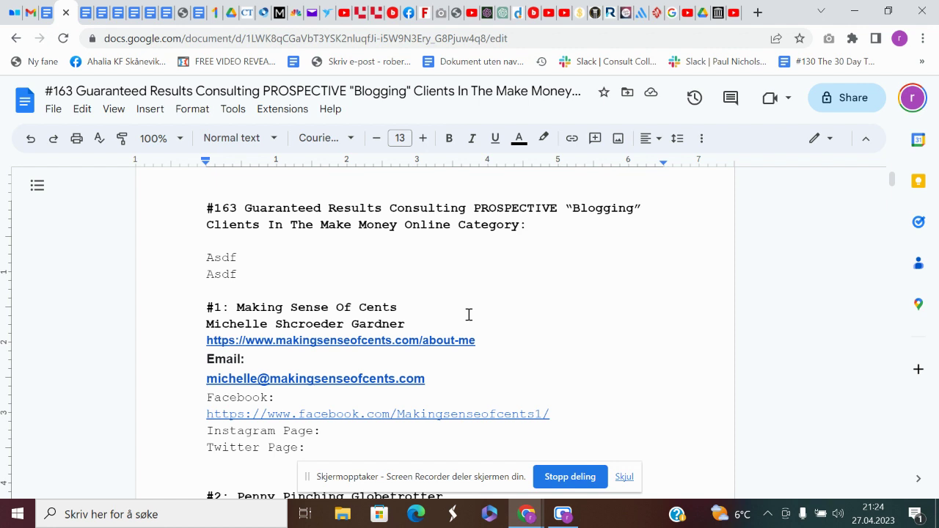
pyautogui.click(429, 378)
pyautogui.tripleClick(430, 379)
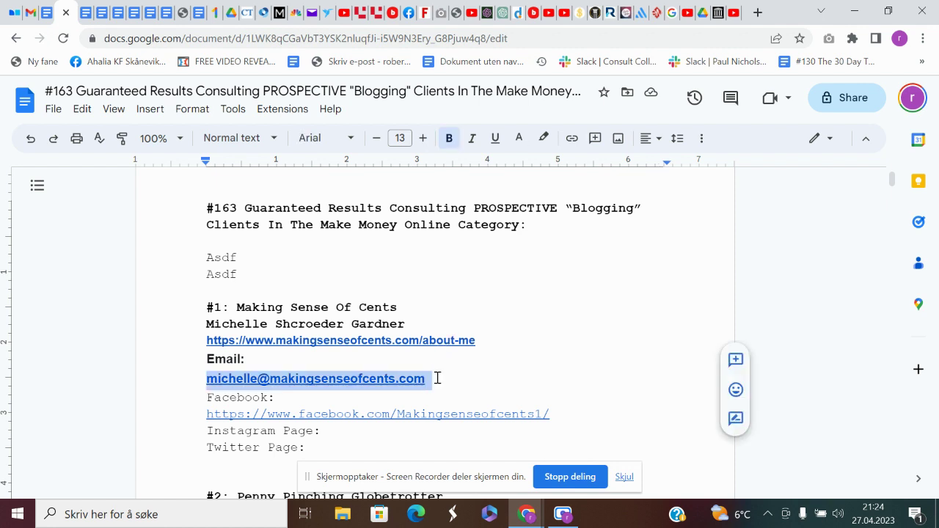
pyautogui.click(452, 372)
pyautogui.tripleClick(440, 379)
pyautogui.hotkey('ctrl', 'c')
# Step: Compose a new Gmail message with the copied blogger e-mail address pasted as recipient
pyautogui.click(32, 13)
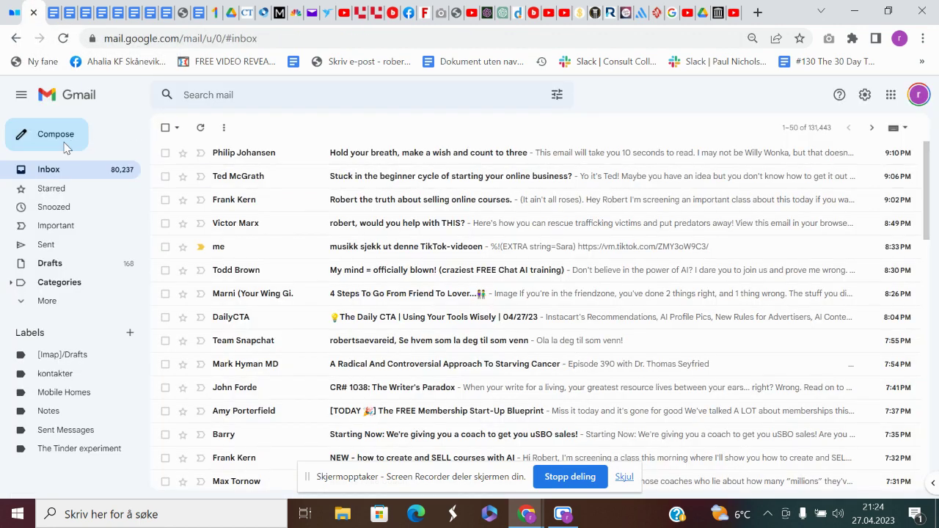
pyautogui.click(61, 149)
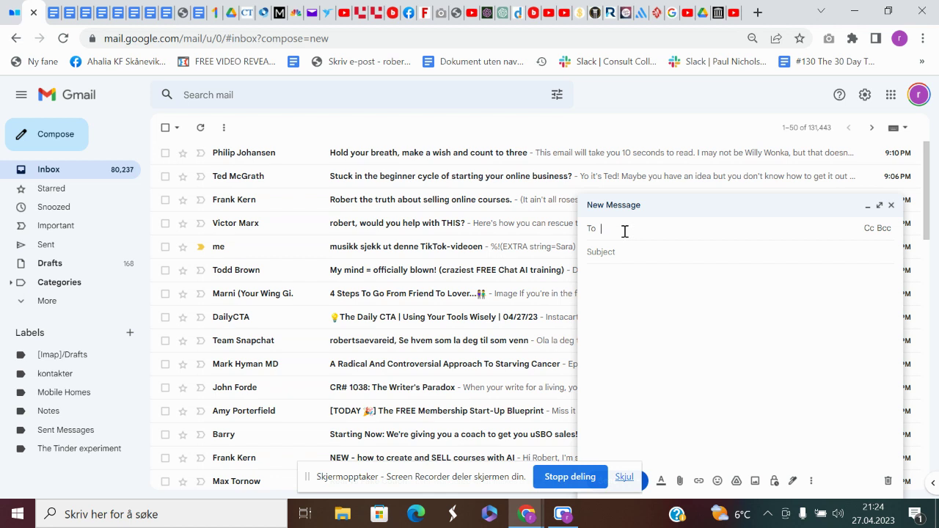
pyautogui.hotkey('ctrl', 'v')
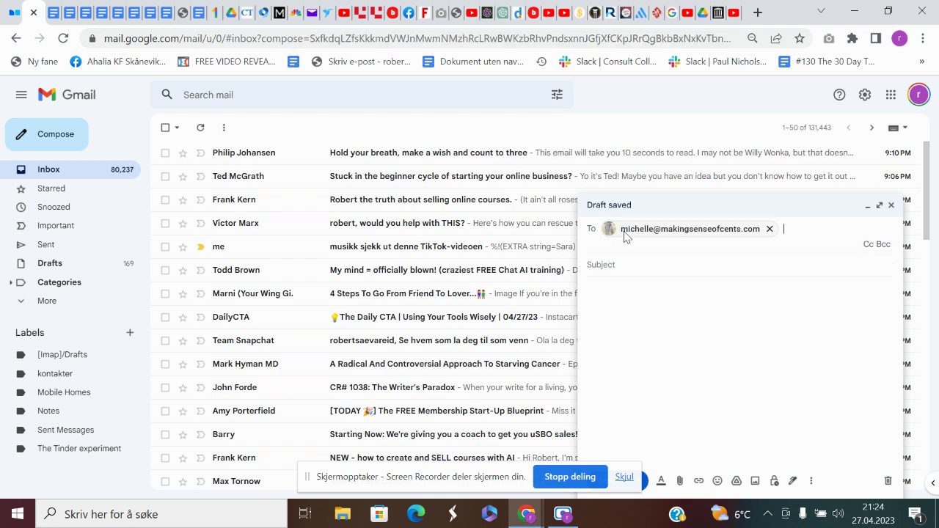
pyautogui.click(643, 292)
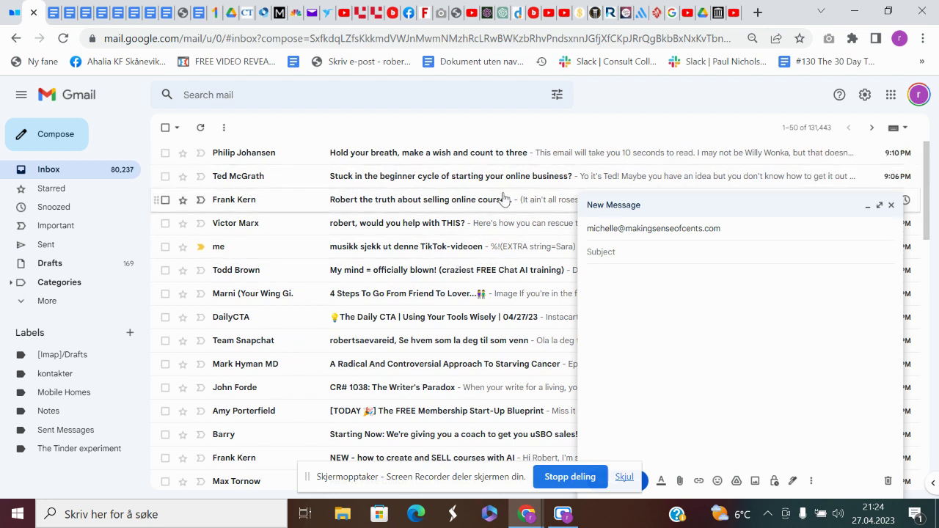
# Step: Select the Cold Outreach template's subject line text in the training manual
pyautogui.click(55, 15)
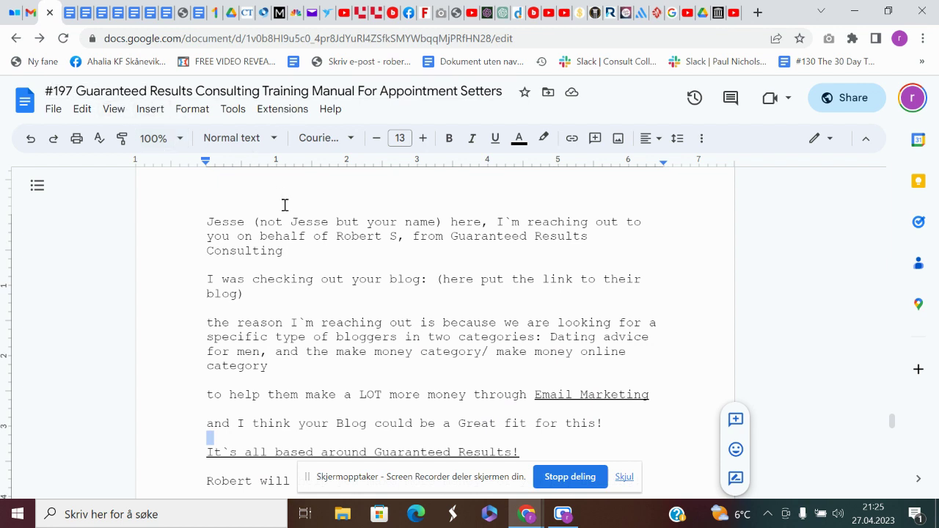
pyautogui.scroll(3, 389, 230)
pyautogui.scroll(8, 389, 230)
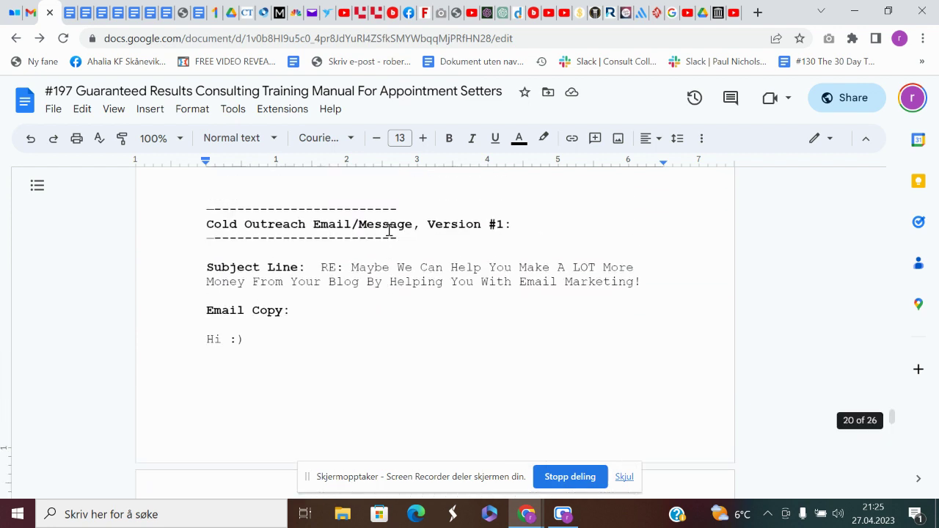
pyautogui.click(452, 303)
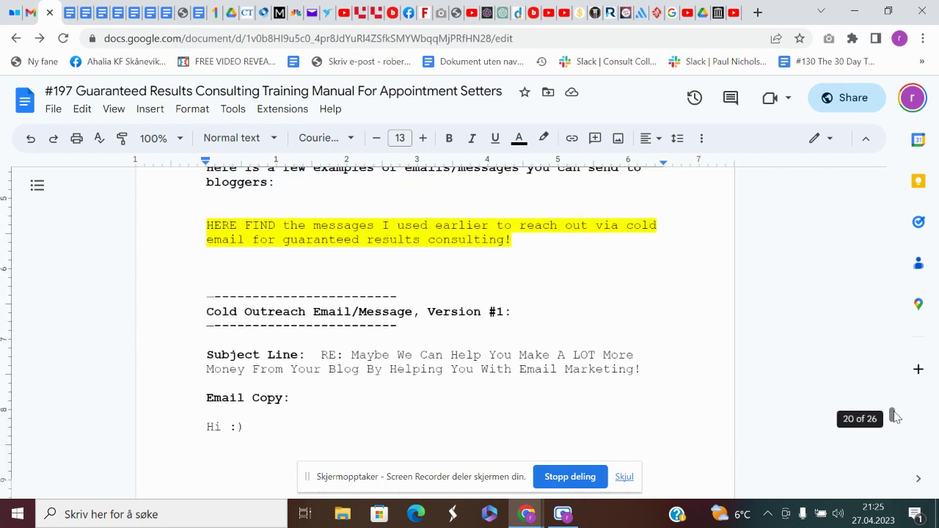
pyautogui.scroll(4, 518, 308)
pyautogui.scroll(-4, 518, 308)
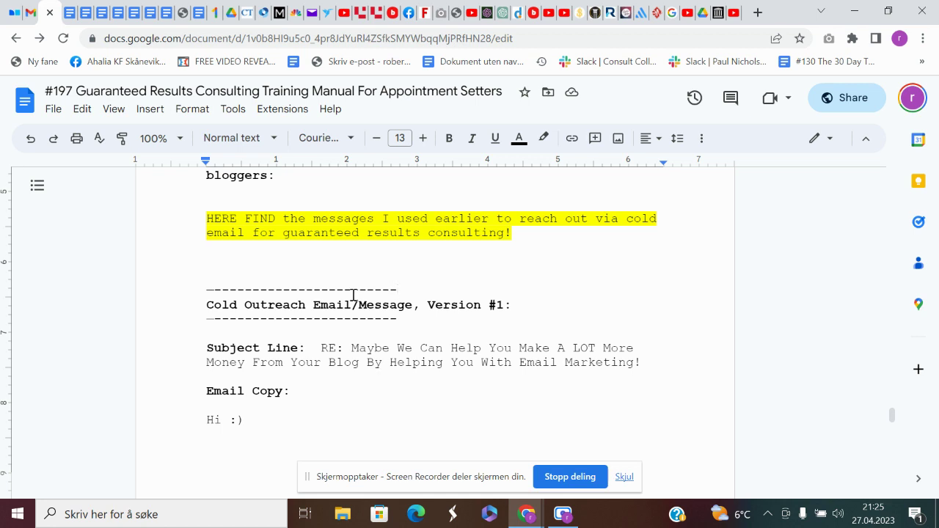
pyautogui.scroll(-1, 356, 345)
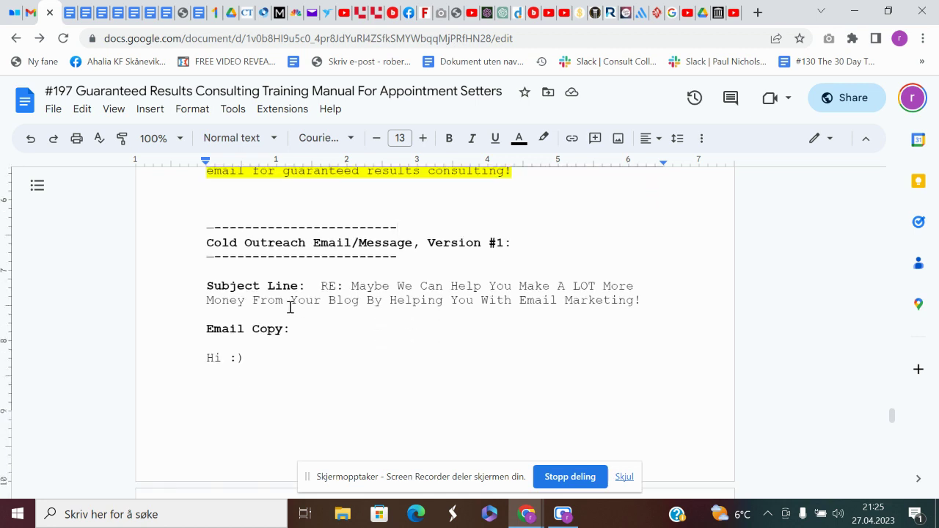
pyautogui.scroll(-1, 352, 324)
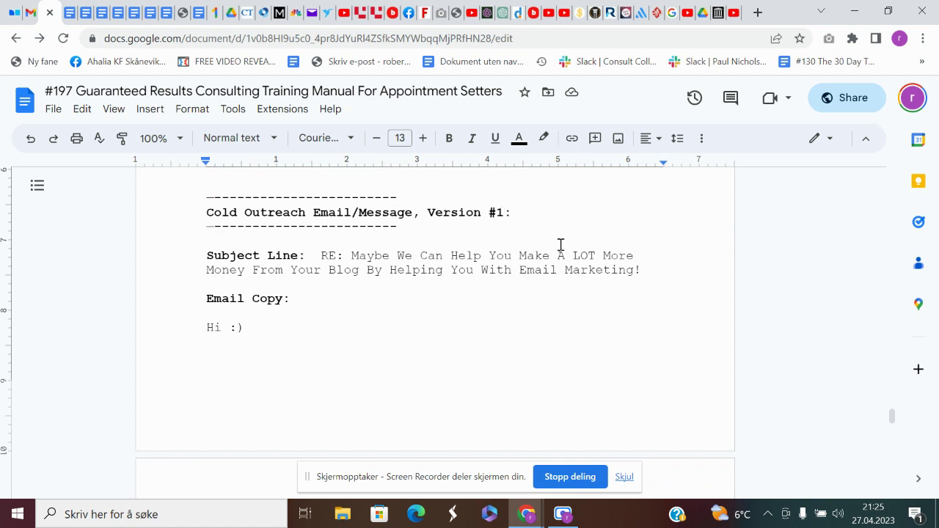
pyautogui.moveTo(641, 270); pyautogui.dragTo(320, 258)
pyautogui.hotkey('ctrl', 'c')
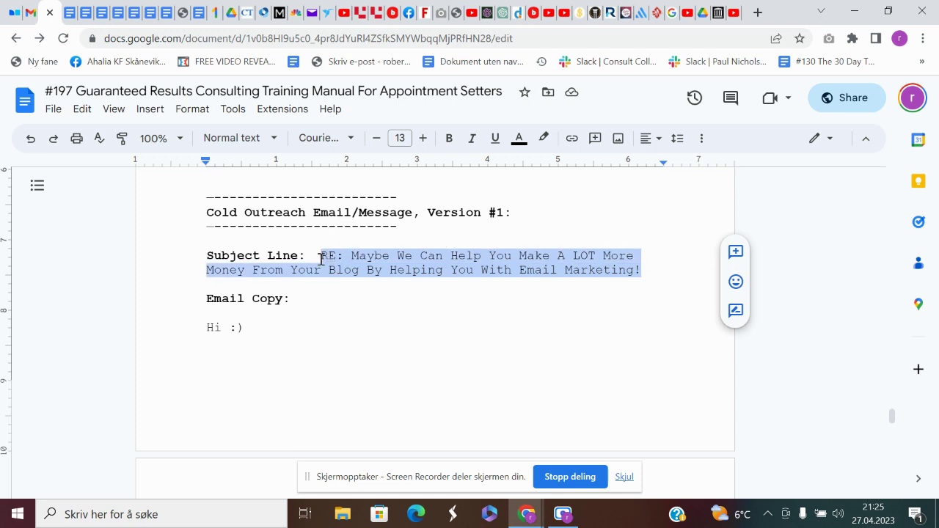
# Step: Paste the cold outreach subject line into the Gmail draft's Subject field
pyautogui.click(30, 13)
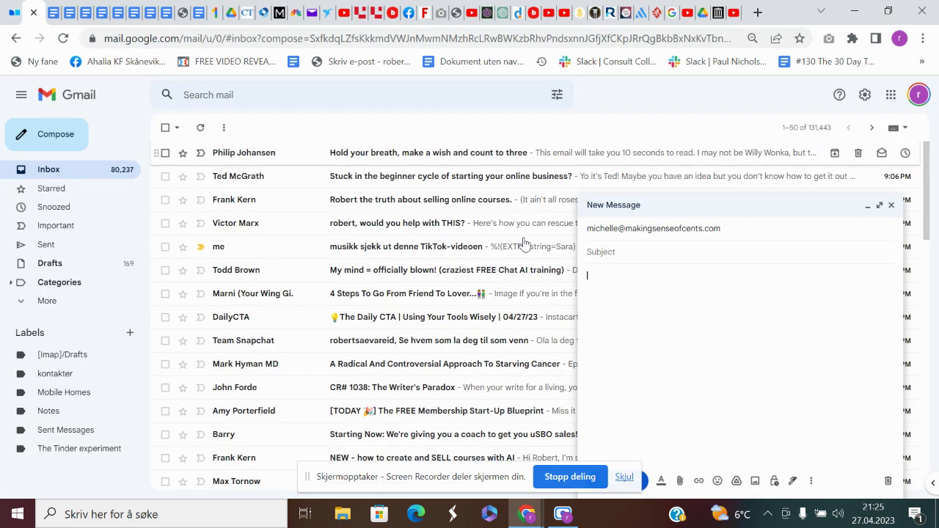
pyautogui.click(603, 254)
pyautogui.hotkey('ctrl', 'v')
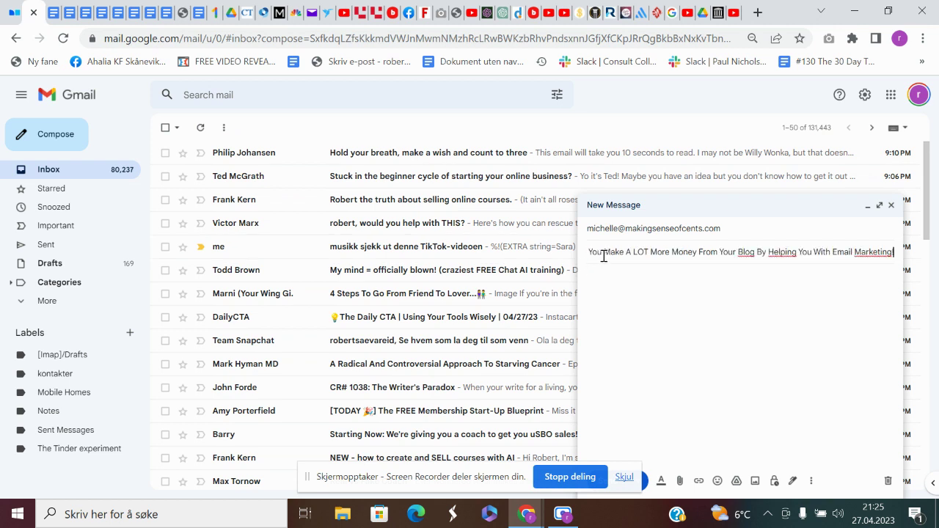
pyautogui.click(633, 297)
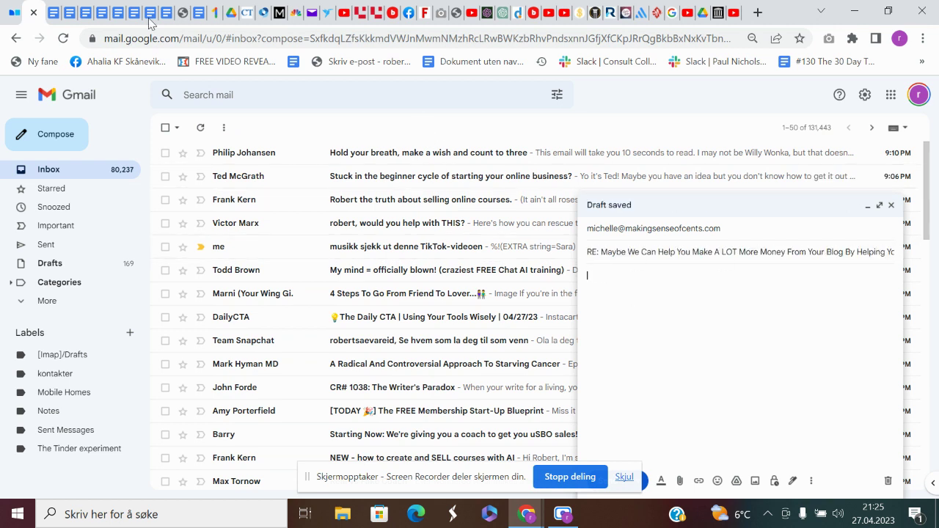
pyautogui.click(53, 12)
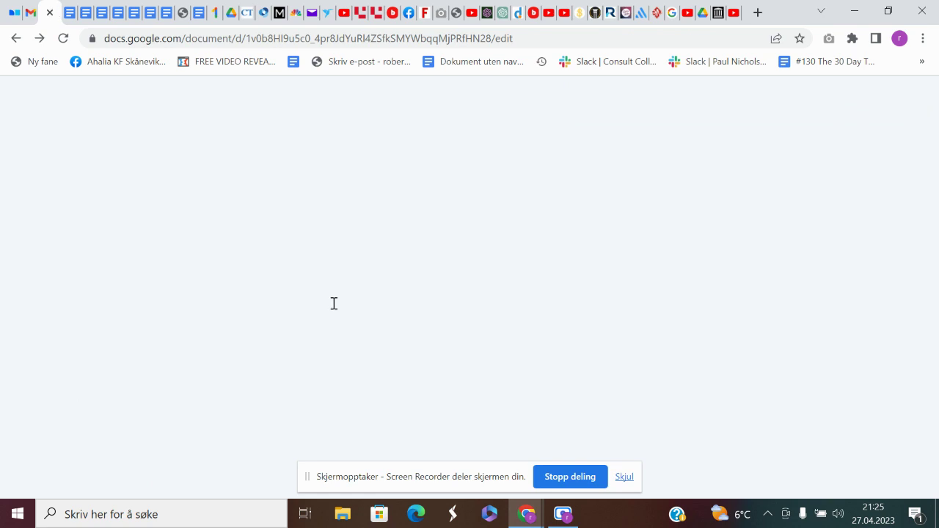
# Step: Select and copy the email text from 'Hi :)' through the P.S. ending 'a lot to win!'
pyautogui.scroll(-4, 334, 302)
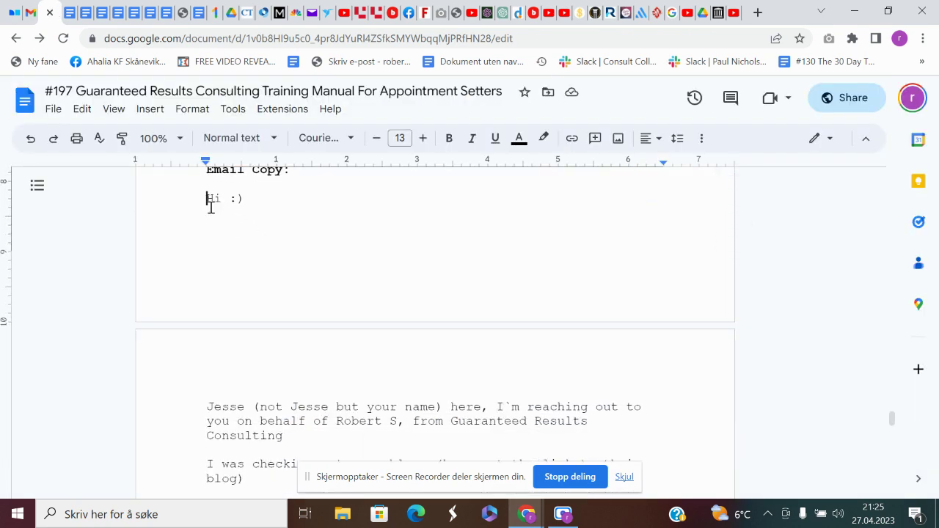
pyautogui.moveTo(210, 202); pyautogui.dragTo(296, 430)
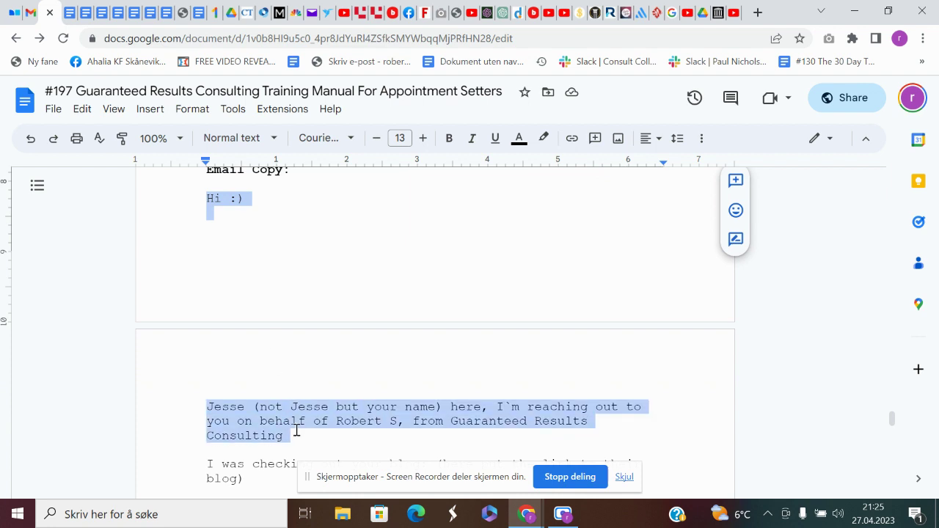
pyautogui.scroll(4, 296, 430)
pyautogui.click(296, 430)
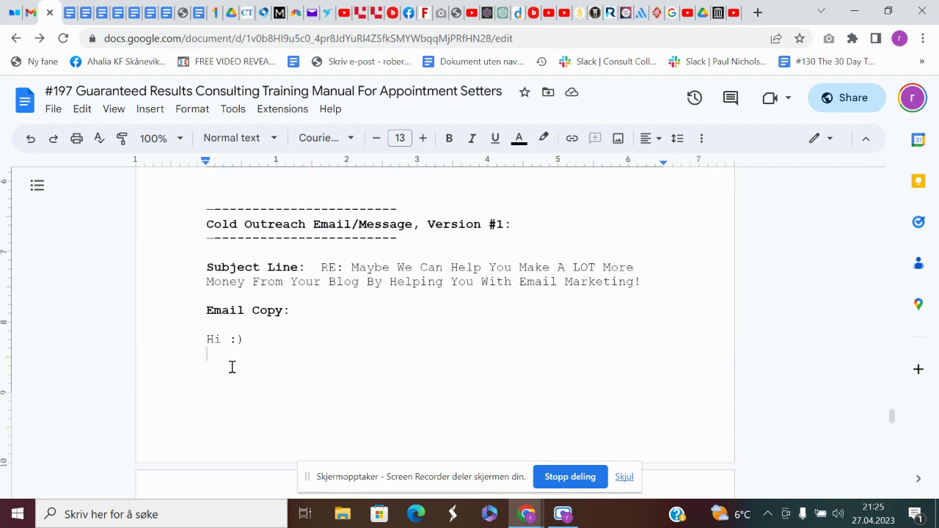
pyautogui.moveTo(203, 340); pyautogui.dragTo(237, 432)
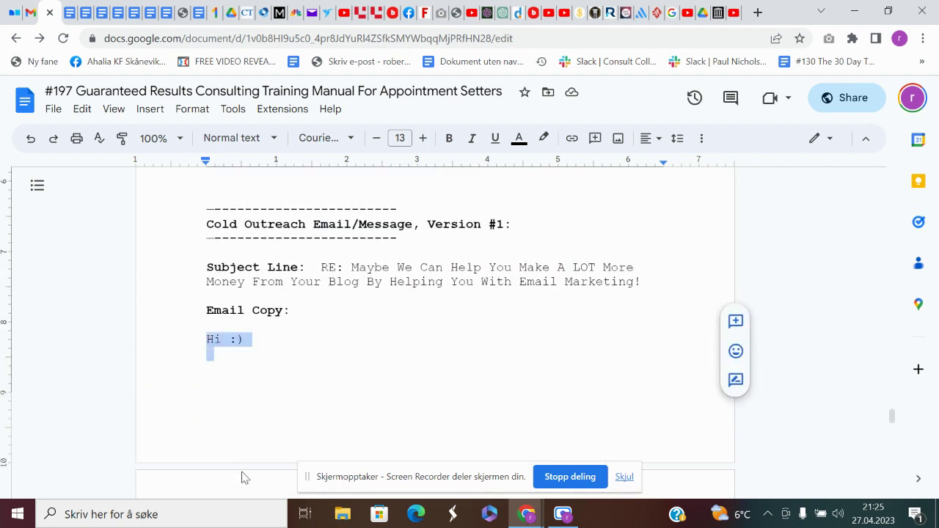
pyautogui.scroll(-3, 244, 476)
pyautogui.moveTo(244, 476)
pyautogui.mouseDown()
pyautogui.moveTo(245, 505)
pyautogui.moveTo(228, 402)
pyautogui.moveTo(244, 504)
pyautogui.moveTo(224, 519)
pyautogui.moveTo(237, 425)
pyautogui.moveTo(241, 496)
pyautogui.moveTo(260, 373)
pyautogui.moveTo(282, 435)
pyautogui.moveTo(273, 454)
pyautogui.mouseUp()
pyautogui.moveTo(269, 460); pyautogui.dragTo(381, 451)
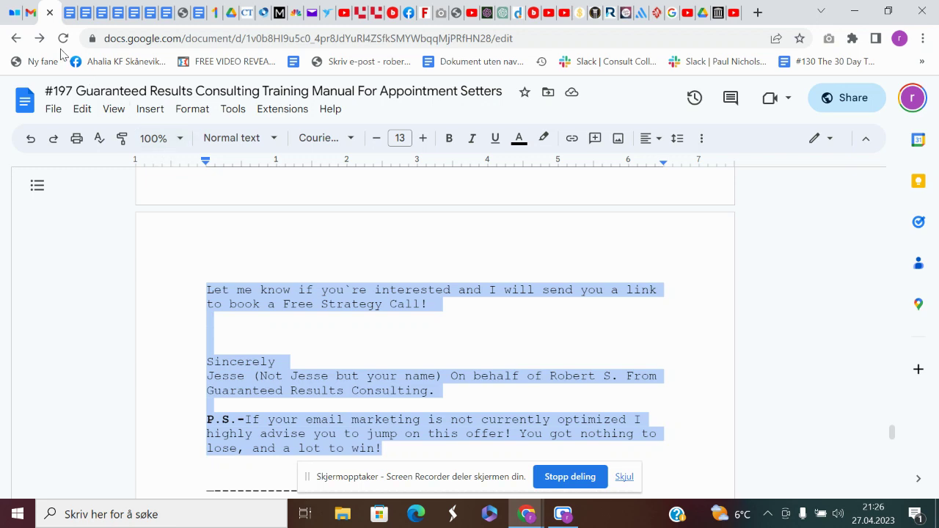
pyautogui.click(27, 8)
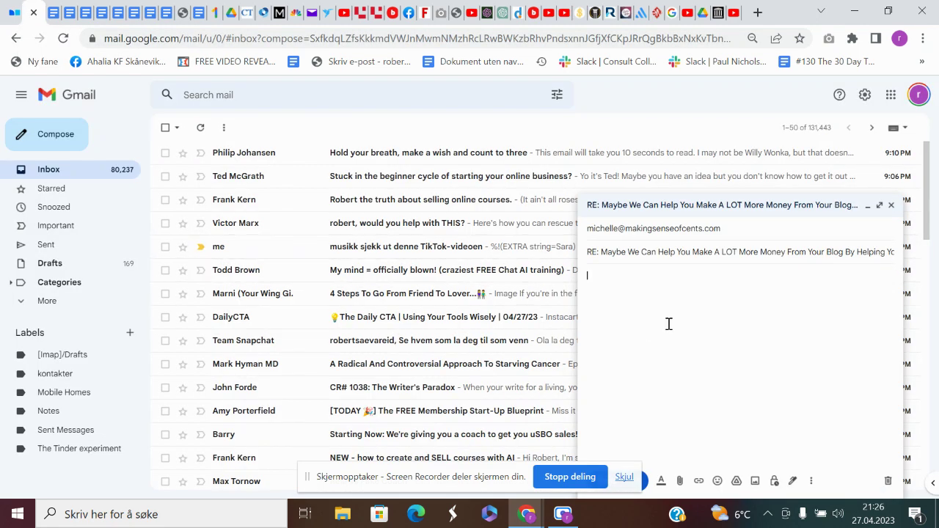
# Step: Paste the copied cold outreach email text into the draft body
pyautogui.hotkey('ctrl', 'v')
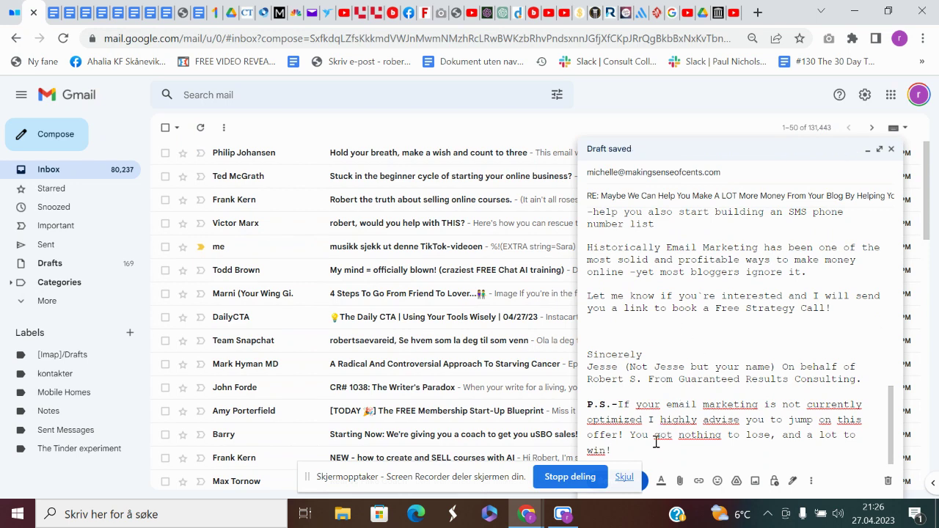
pyautogui.scroll(8, 685, 420)
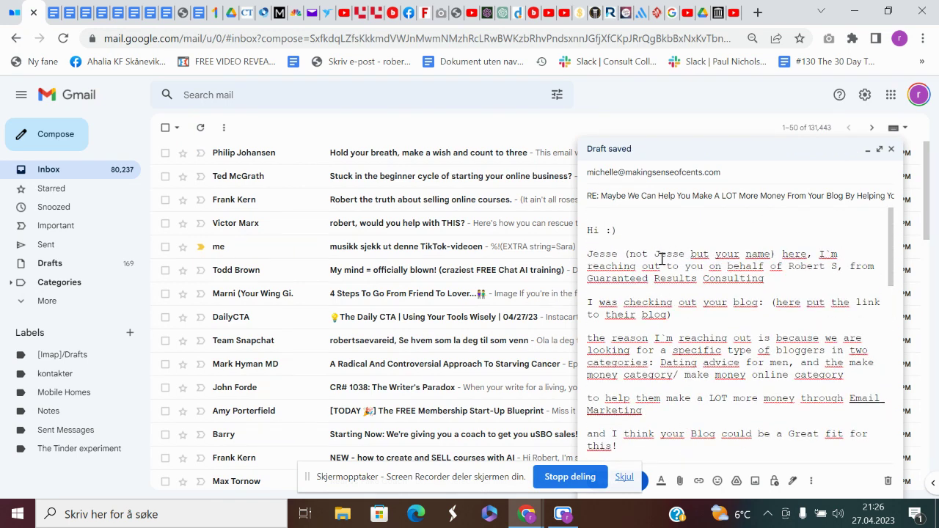
pyautogui.click(622, 257)
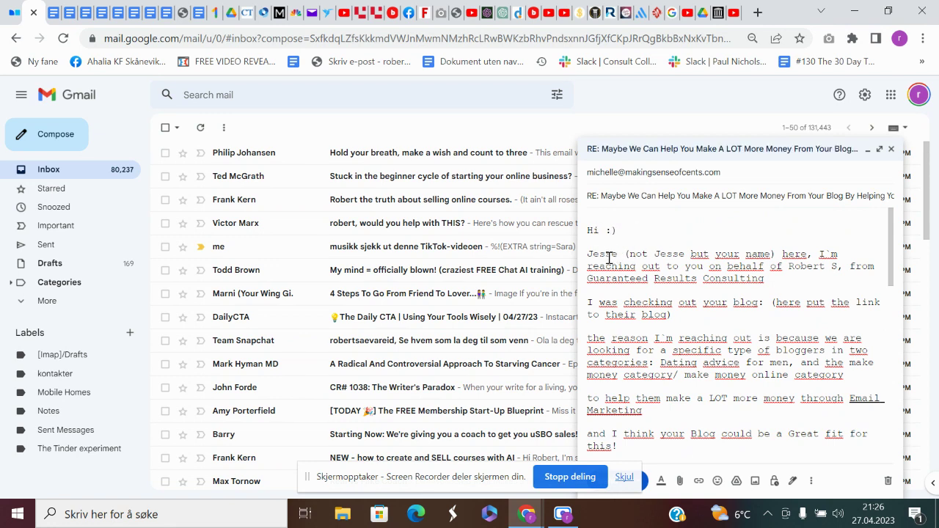
# Step: Swap the greeting's name placeholder for the sender's first name and review the sign-off
pyautogui.click(782, 256)
pyautogui.press('BackSpace')
pyautogui.press('BackSpace')
pyautogui.press('BackSpace')
pyautogui.press('BackSpace')
pyautogui.press('BackSpace')
pyautogui.press('BackSpace')
pyautogui.press('BackSpace')
pyautogui.press('BackSpace')
pyautogui.press('BackSpace')
pyautogui.press('BackSpace')
pyautogui.press('BackSpace')
pyautogui.press('BackSpace')
pyautogui.press('BackSpace')
pyautogui.press('BackSpace')
pyautogui.press('BackSpace')
pyautogui.press('BackSpace')
pyautogui.press('BackSpace')
pyautogui.press('BackSpace')
pyautogui.press('BackSpace')
pyautogui.press('BackSpace')
pyautogui.press('BackSpace')
pyautogui.press('BackSpace')
pyautogui.press('BackSpace')
pyautogui.press('BackSpace')
pyautogui.press('BackSpace')
pyautogui.press('BackSpace')
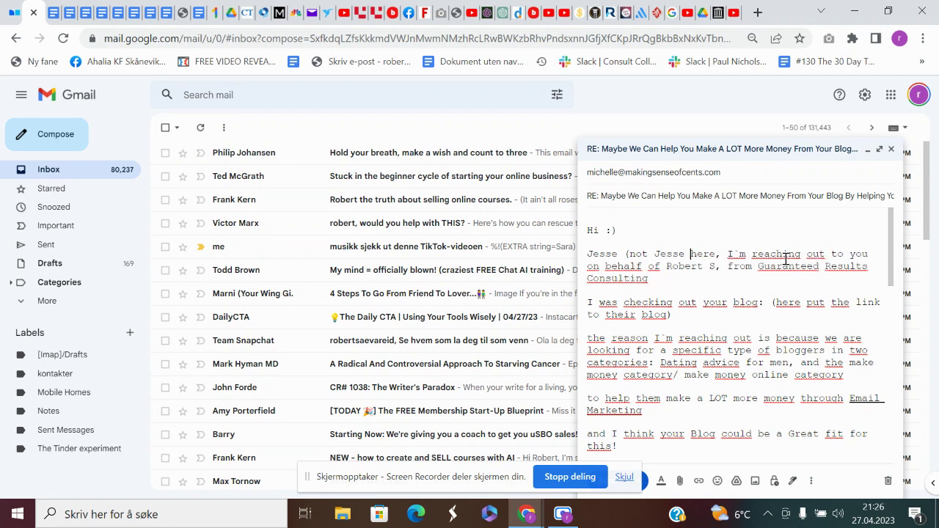
pyautogui.press('BackSpace')
pyautogui.press('BackSpace')
pyautogui.press('BackSpace')
pyautogui.press('BackSpace')
pyautogui.press('BackSpace')
pyautogui.press('BackSpace')
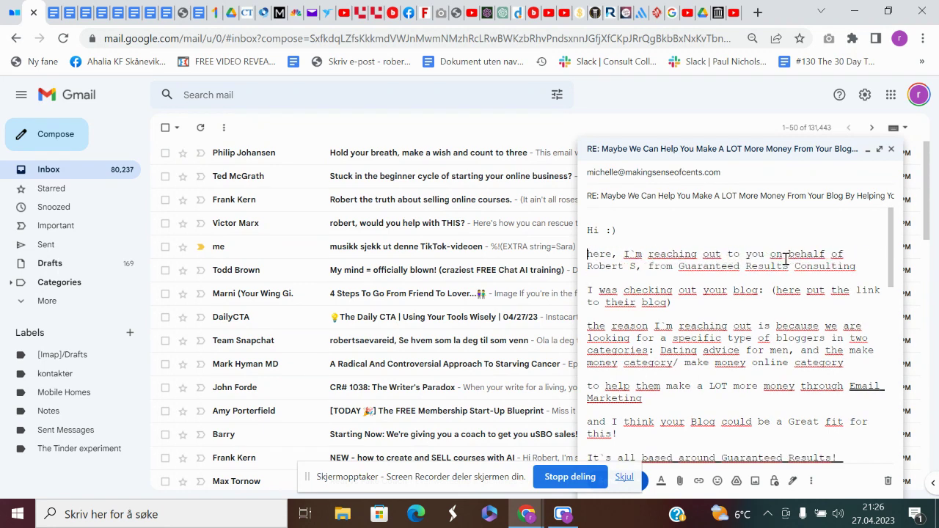
pyautogui.write('lkjlk')
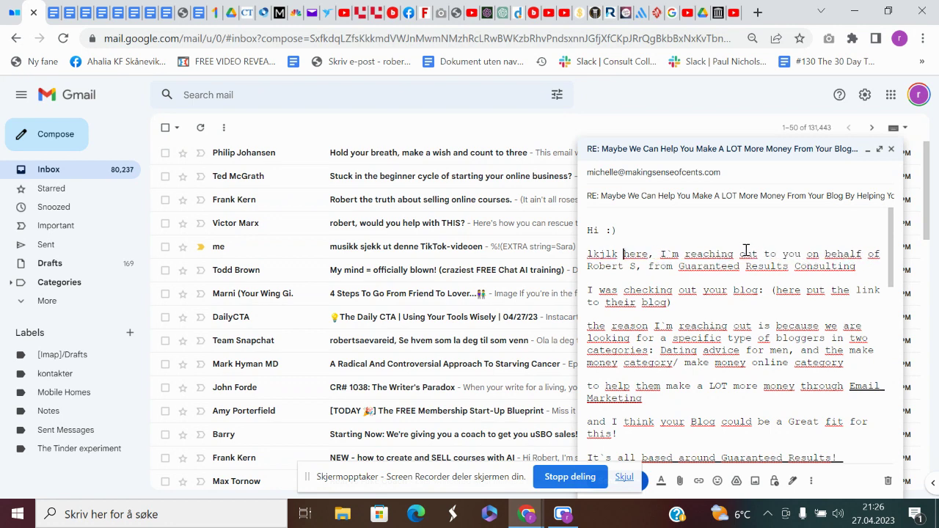
pyautogui.hotkey('ctrl', 'shift', 'Left')
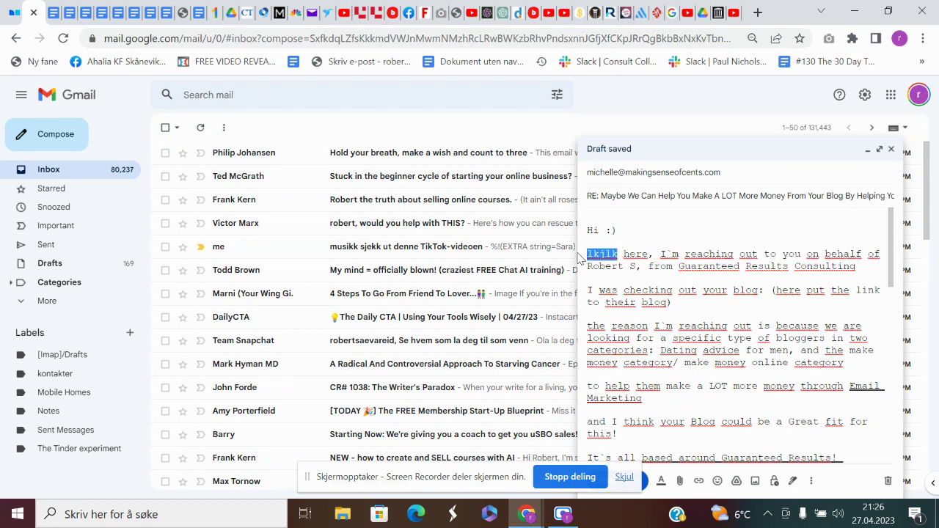
pyautogui.write('Joshua')
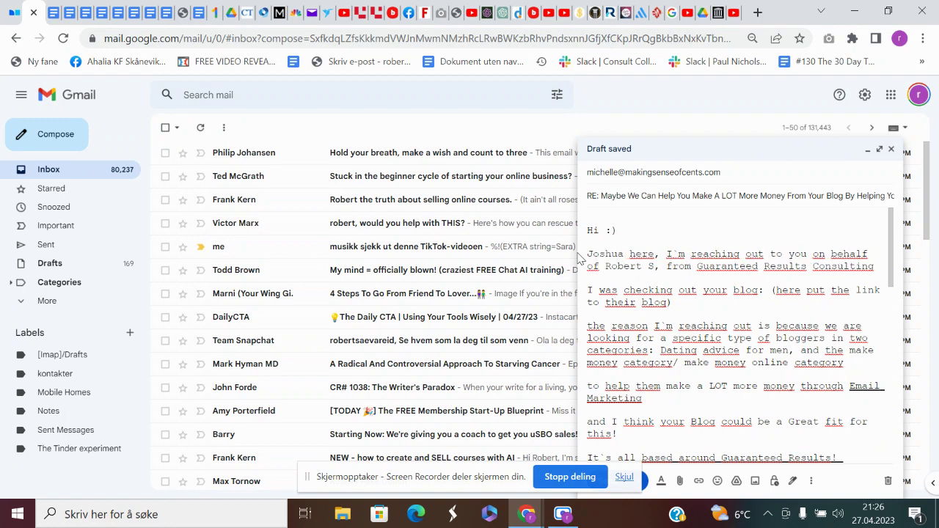
pyautogui.doubleClick(616, 253)
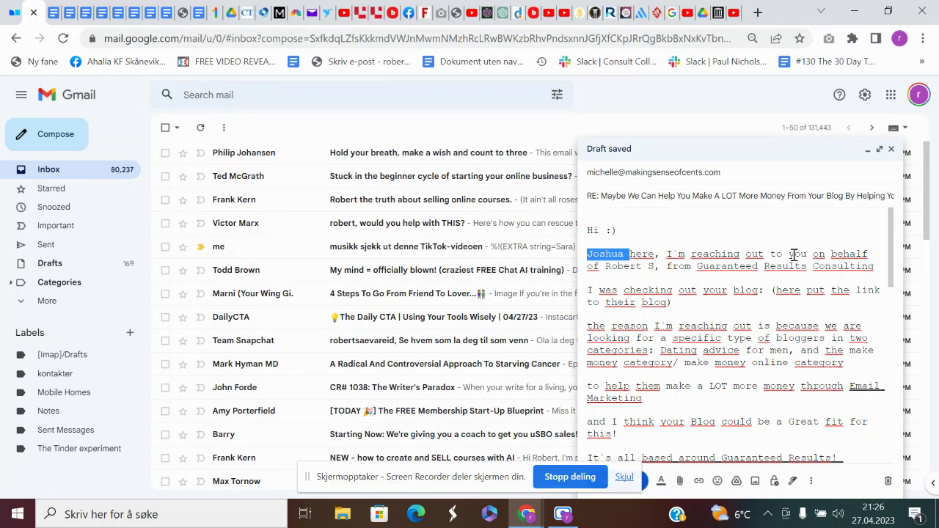
pyautogui.click(680, 256)
pyautogui.scroll(-2, 660, 280)
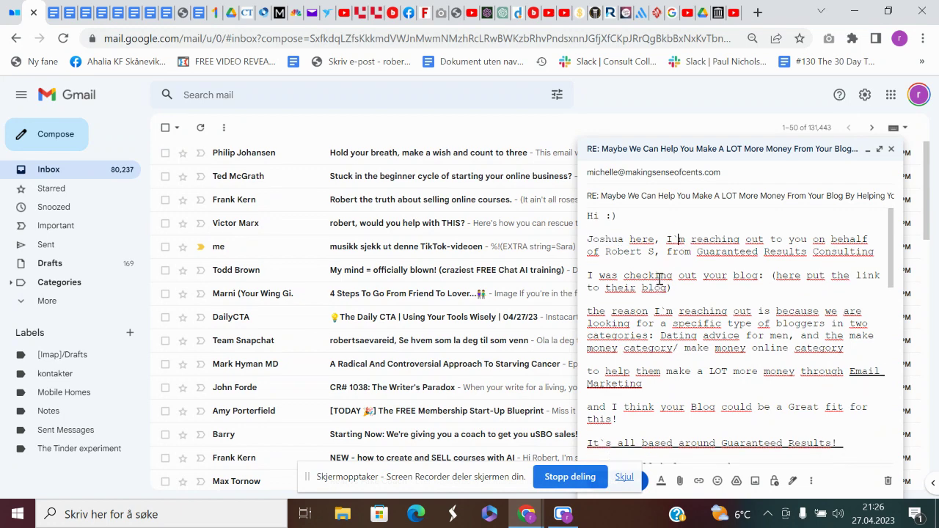
pyautogui.scroll(-3, 658, 280)
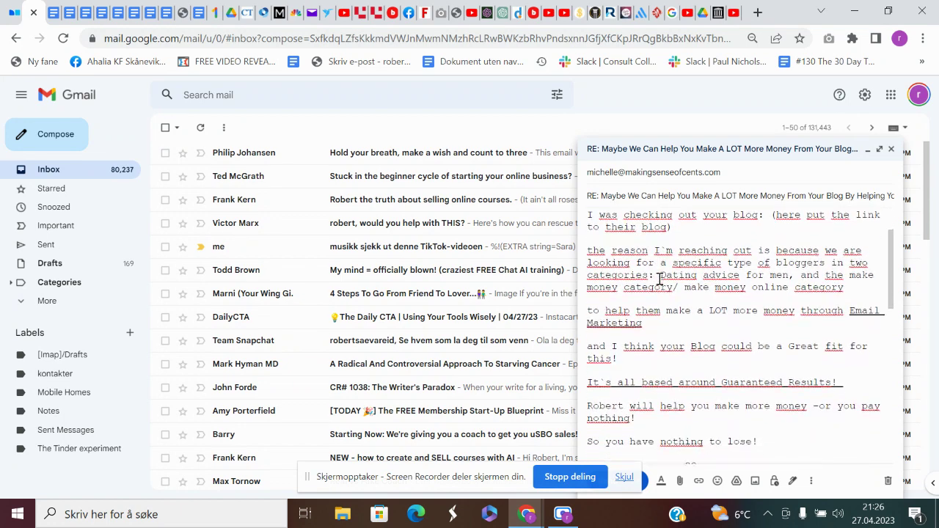
pyautogui.scroll(-5, 660, 279)
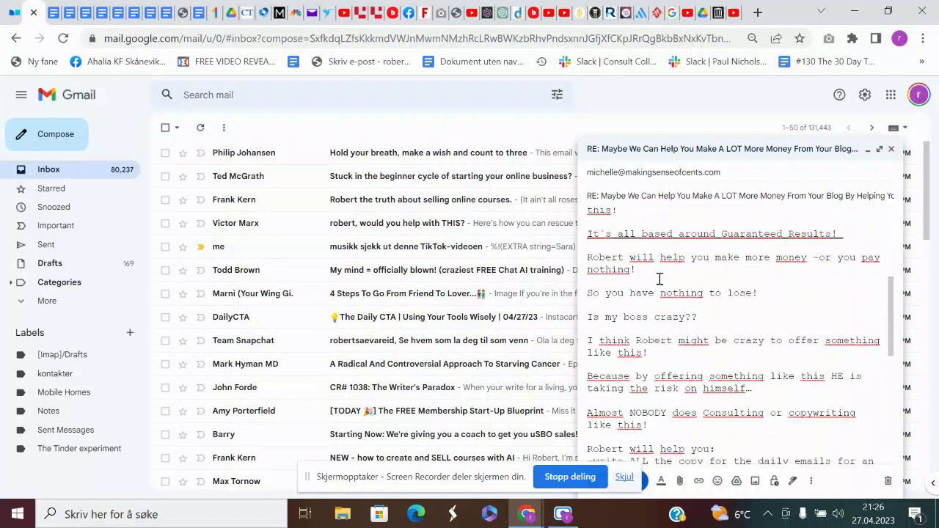
pyautogui.scroll(-15, 659, 280)
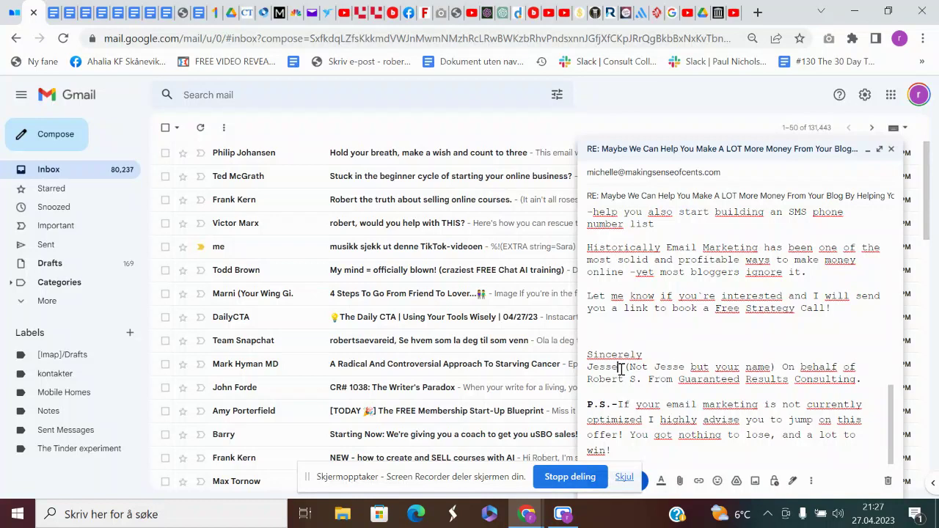
pyautogui.click(621, 369)
pyautogui.press('BackSpace')
pyautogui.press('BackSpace')
pyautogui.press('BackSpace')
pyautogui.press('BackSpace')
pyautogui.press('BackSpace')
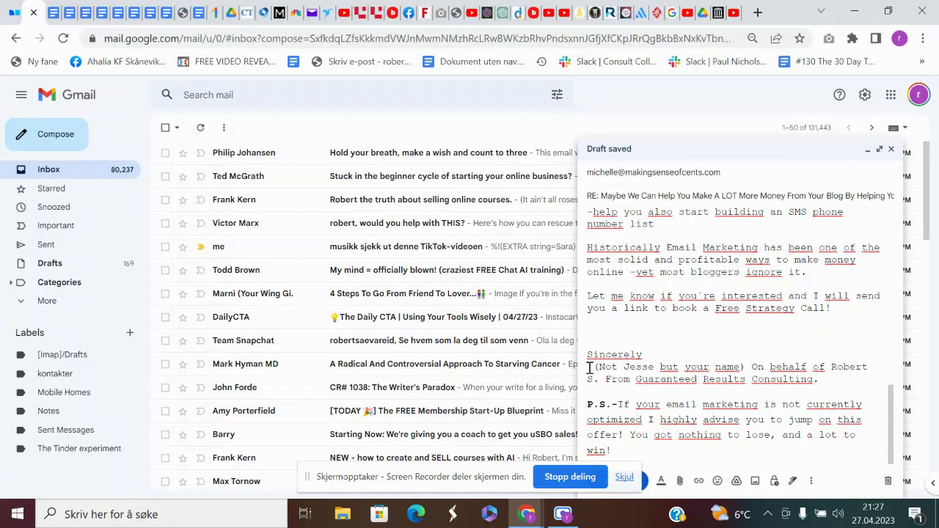
pyautogui.write('R')
pyautogui.write('oshua')
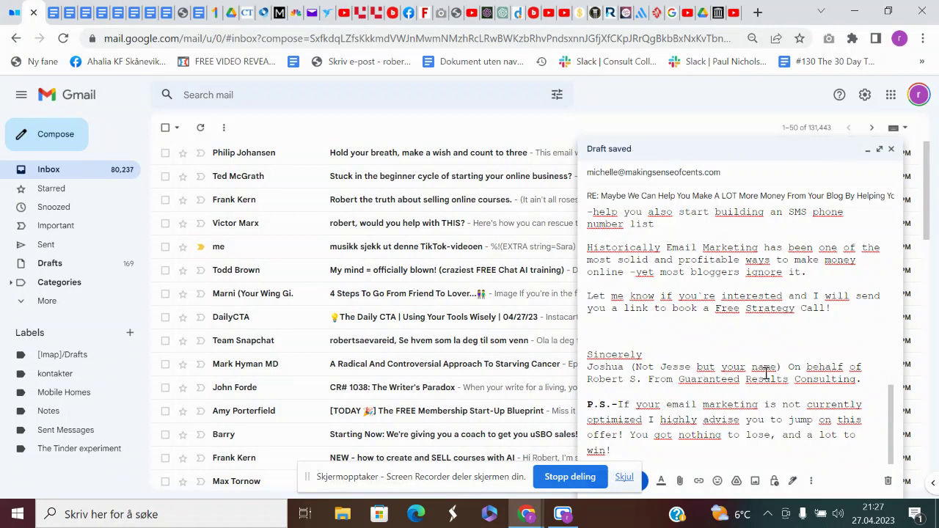
pyautogui.moveTo(782, 367); pyautogui.dragTo(633, 371)
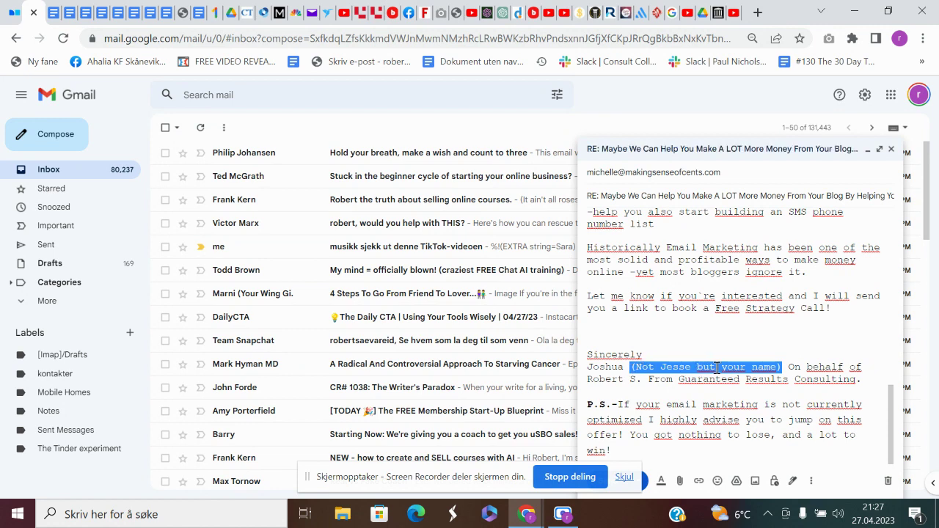
pyautogui.press('BackSpace')
pyautogui.press('BackSpace')
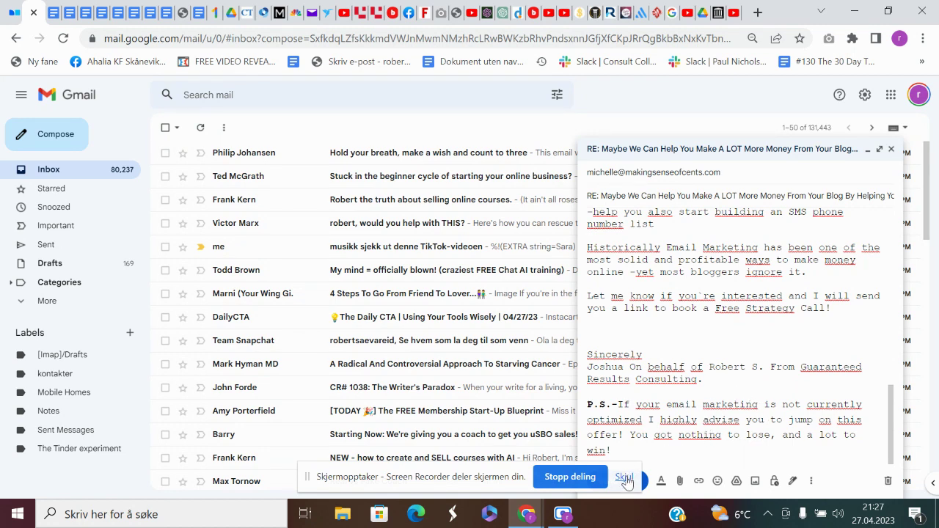
pyautogui.moveTo(478, 487); pyautogui.dragTo(349, 490)
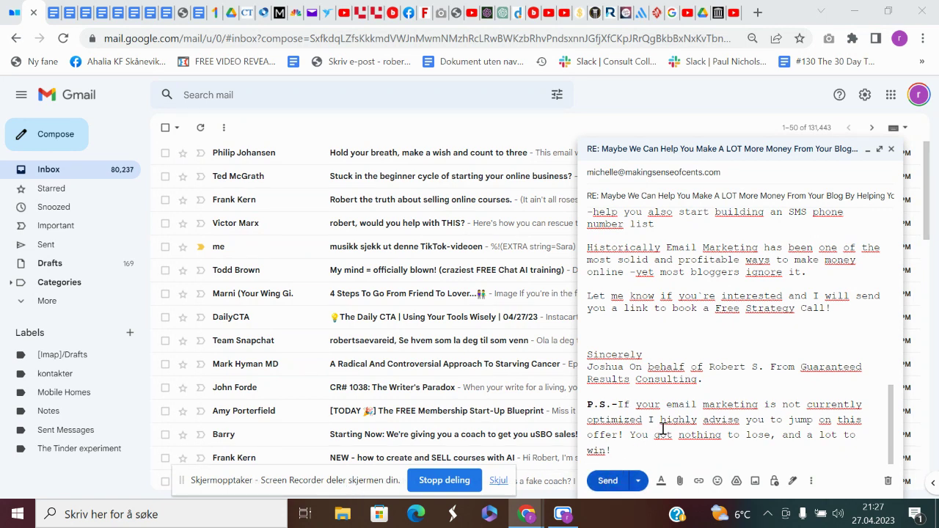
pyautogui.scroll(5, 749, 318)
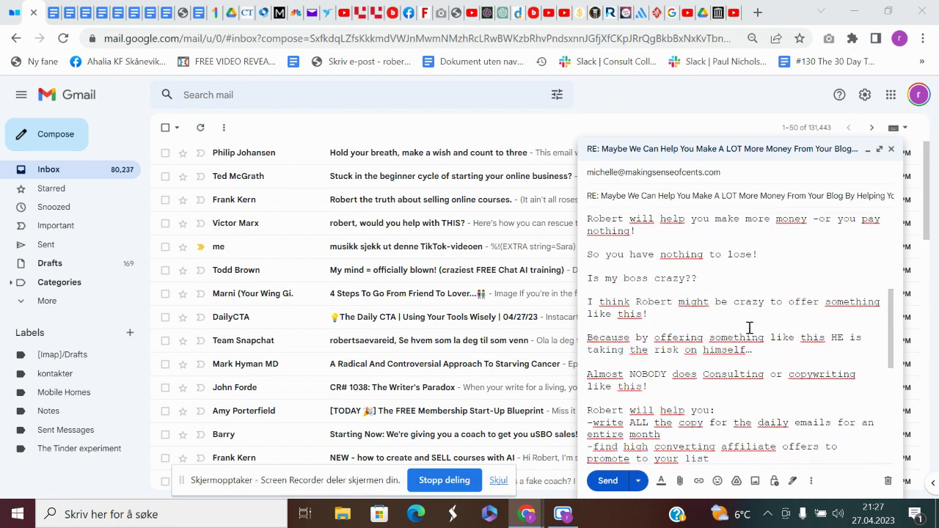
pyautogui.scroll(6, 749, 327)
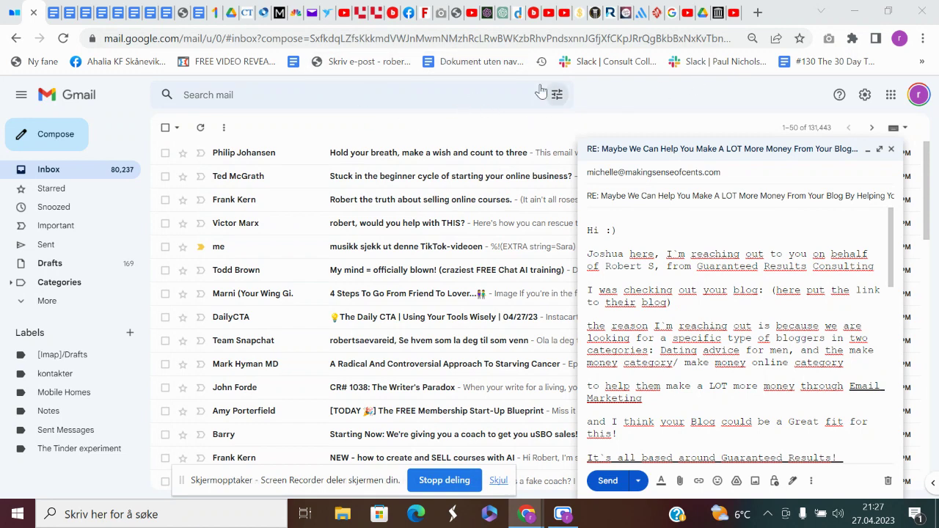
pyautogui.scroll(-3, 681, 335)
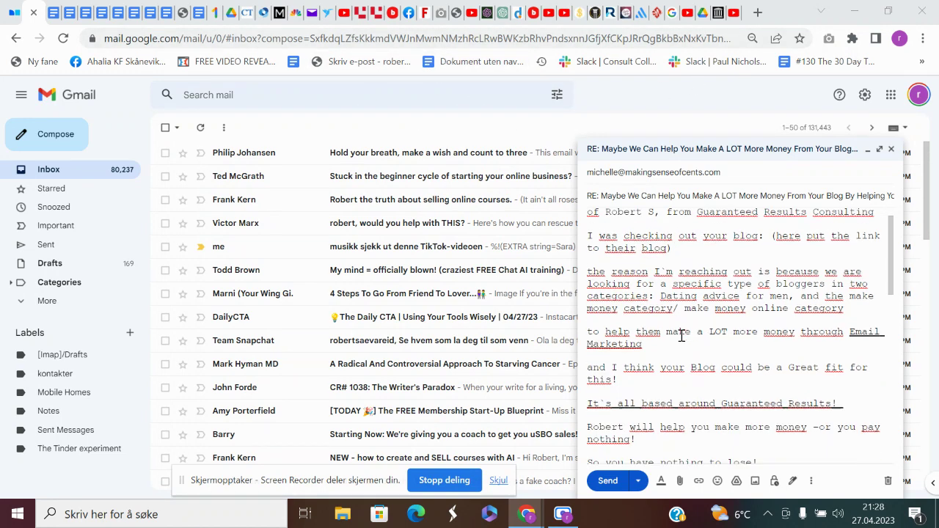
# Step: Go back to the training manual's Cold Outreach Version #1 subject line, selecting parts of it
pyautogui.click(54, 13)
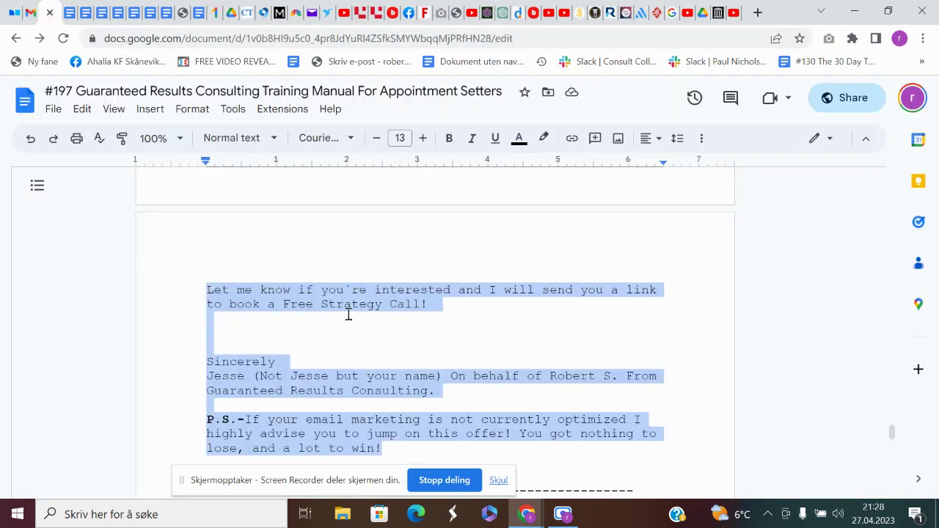
pyautogui.click(348, 314)
pyautogui.scroll(10, 348, 314)
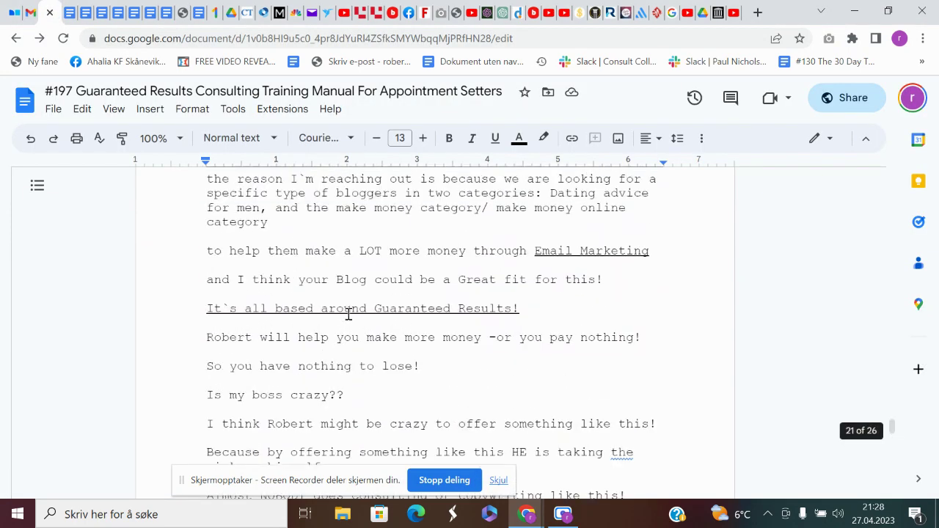
pyautogui.scroll(3, 348, 314)
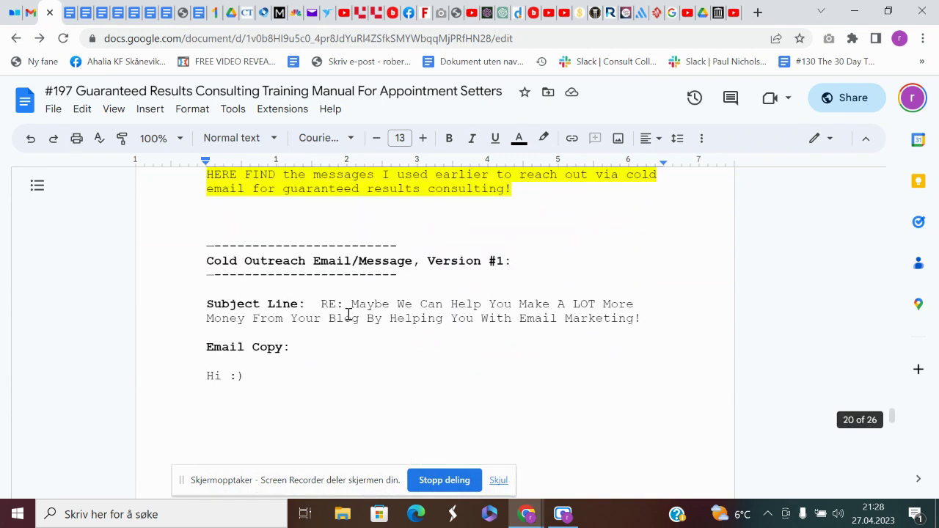
pyautogui.click(289, 318)
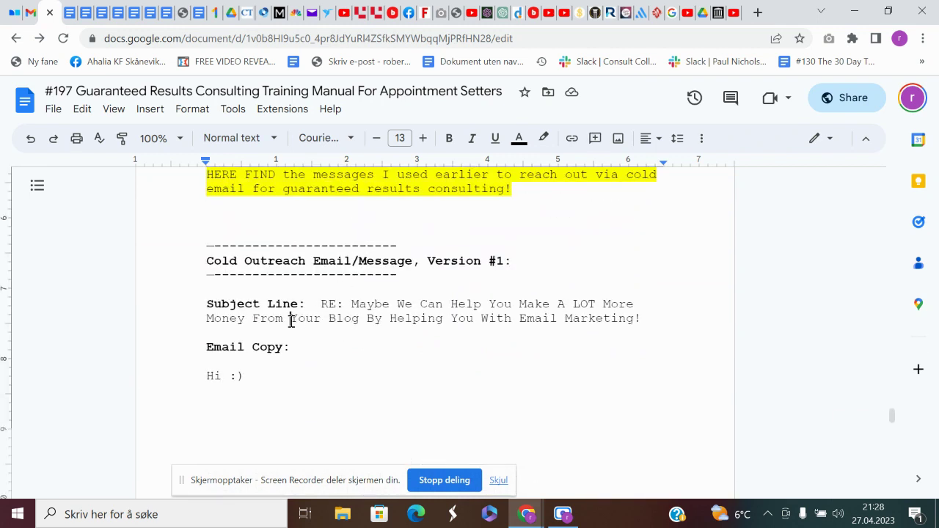
pyautogui.doubleClick(336, 274)
pyautogui.moveTo(320, 274); pyautogui.dragTo(321, 347)
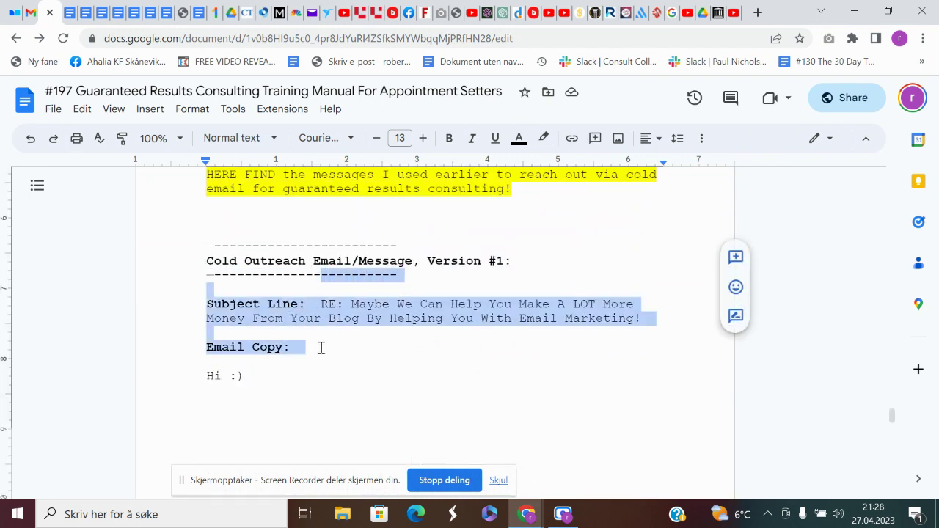
pyautogui.click(320, 348)
pyautogui.doubleClick(345, 319)
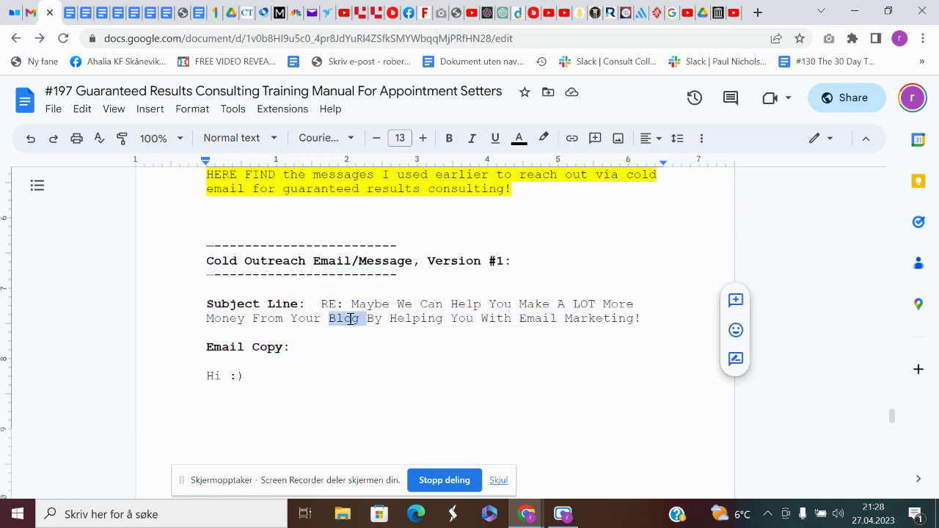
pyautogui.click(357, 318)
pyautogui.tripleClick(384, 304)
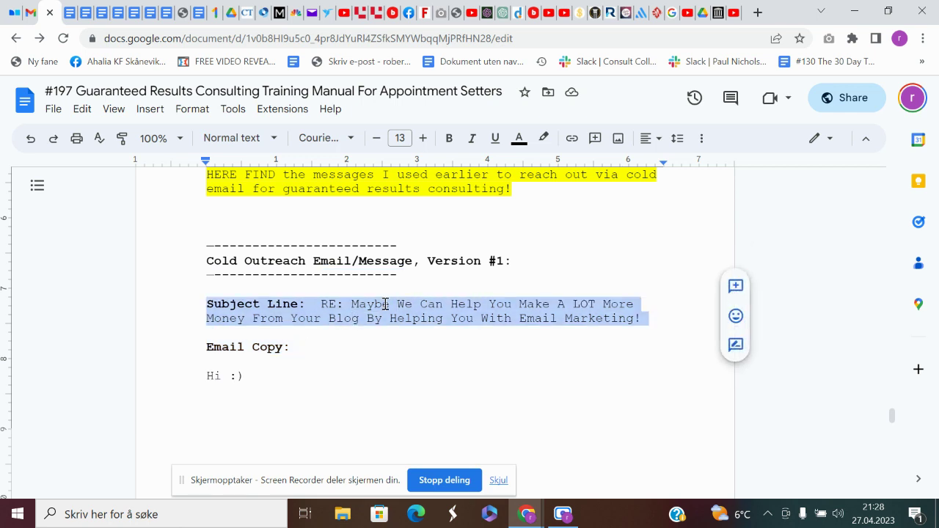
pyautogui.click(366, 347)
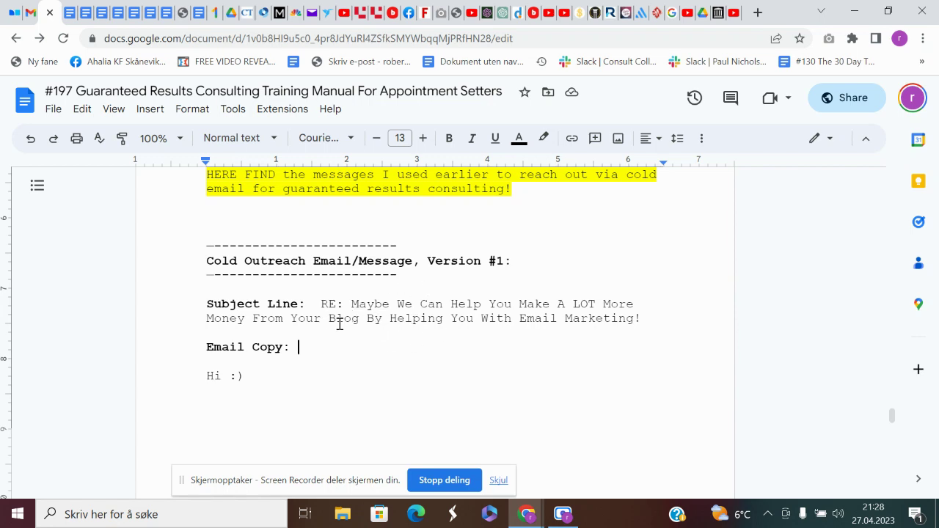
# Step: Scroll through the Version #1 email copy to compare it with the draft
pyautogui.scroll(-4, 341, 381)
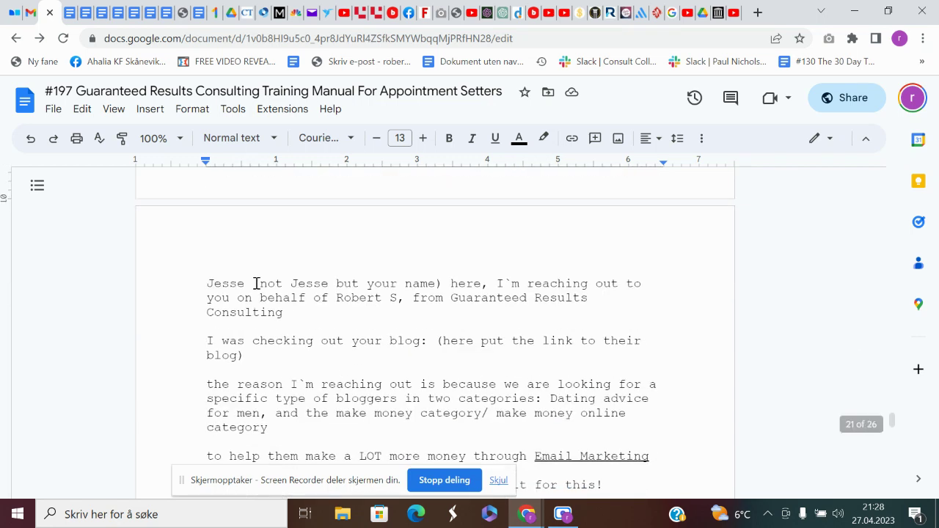
pyautogui.scroll(-6, 307, 352)
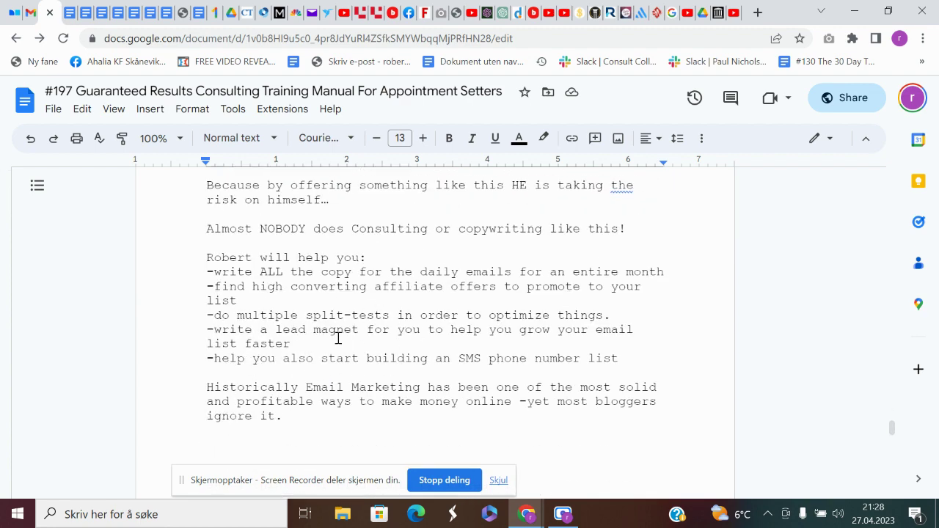
pyautogui.scroll(4, 428, 308)
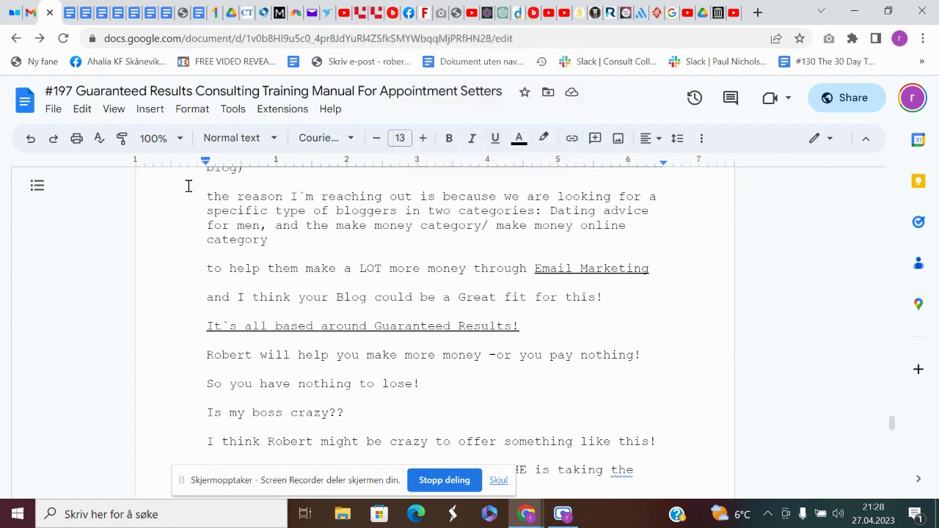
pyautogui.scroll(2, 188, 184)
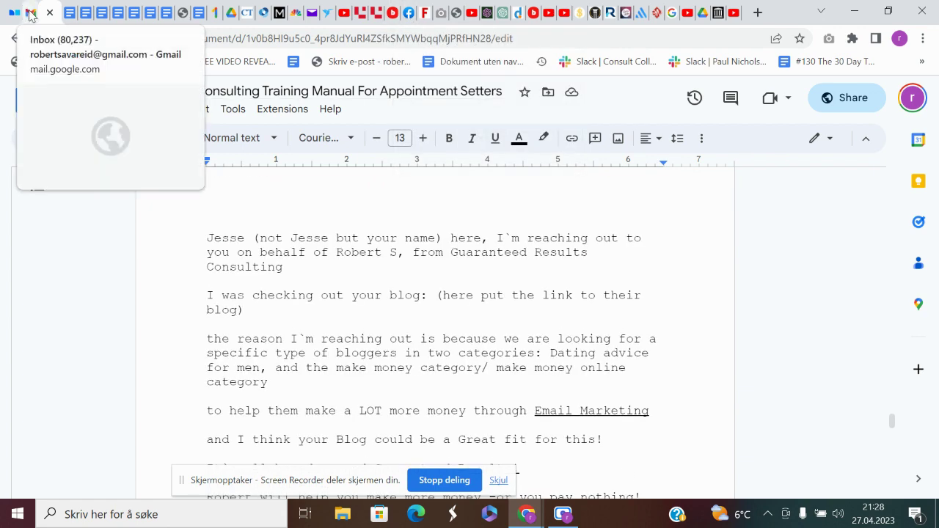
# Step: Review the Gmail outreach draft, then go to the Making Sense of Cents Facebook page
pyautogui.click(28, 14)
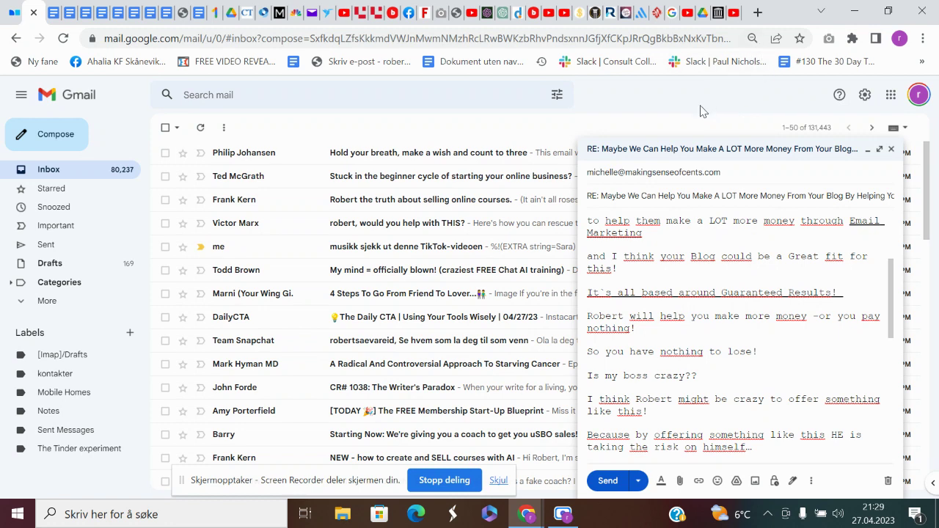
pyautogui.click(400, 11)
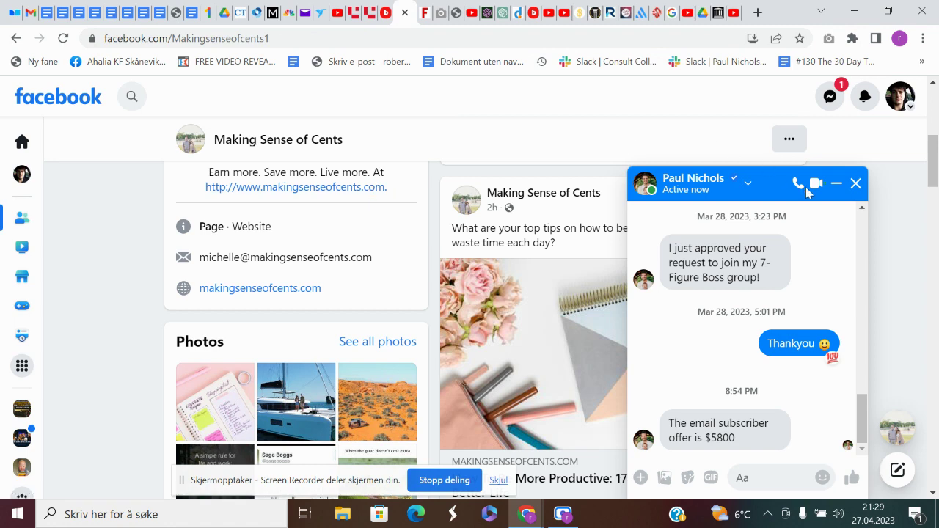
# Step: Confirm the earlier Making Sense of Cents Messenger conversation exists, then minimize both chats
pyautogui.click(836, 183)
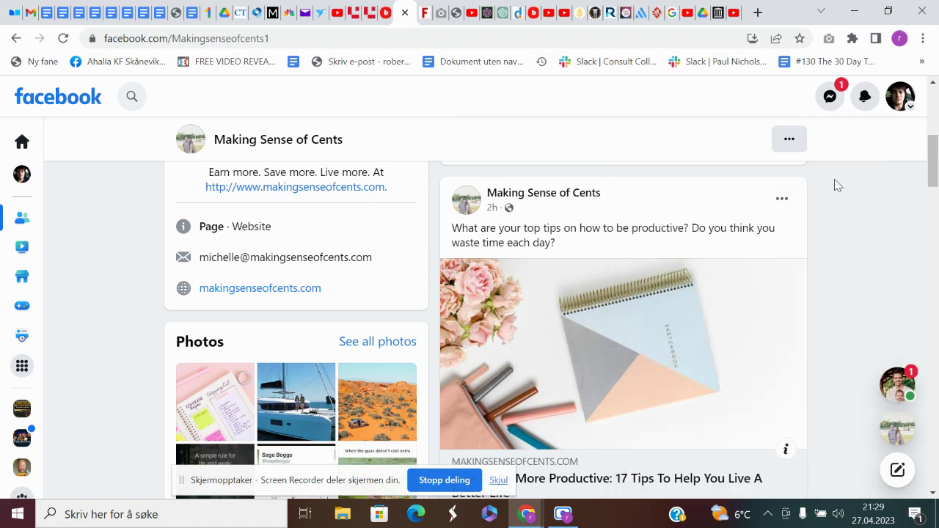
pyautogui.scroll(5, 847, 314)
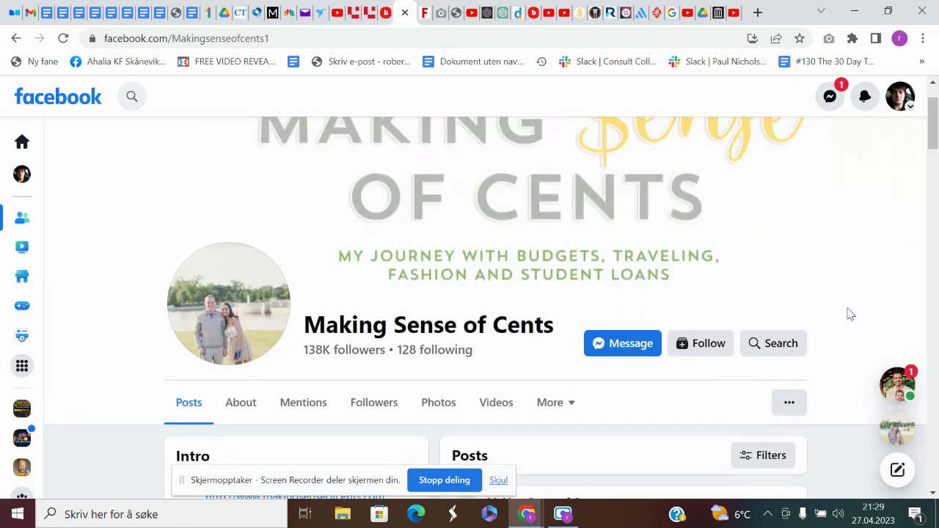
pyautogui.scroll(1, 389, 264)
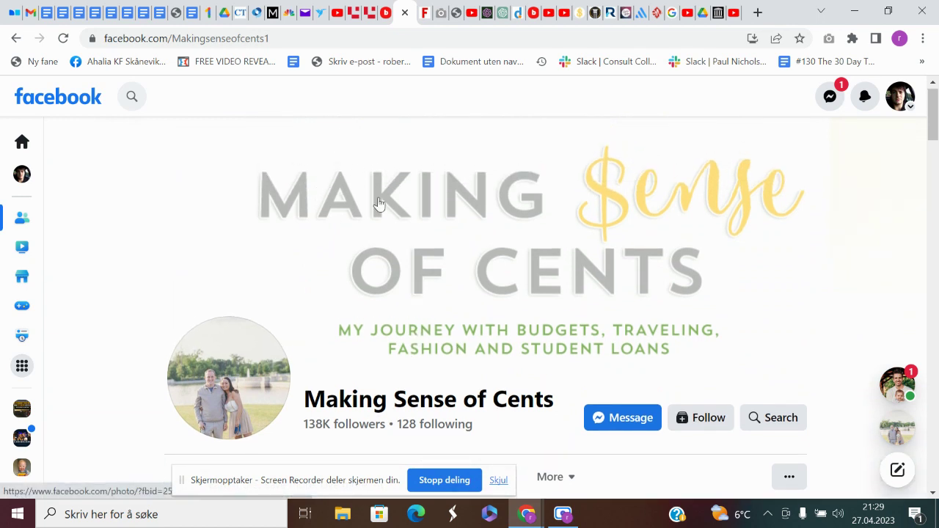
pyautogui.scroll(-1, 481, 332)
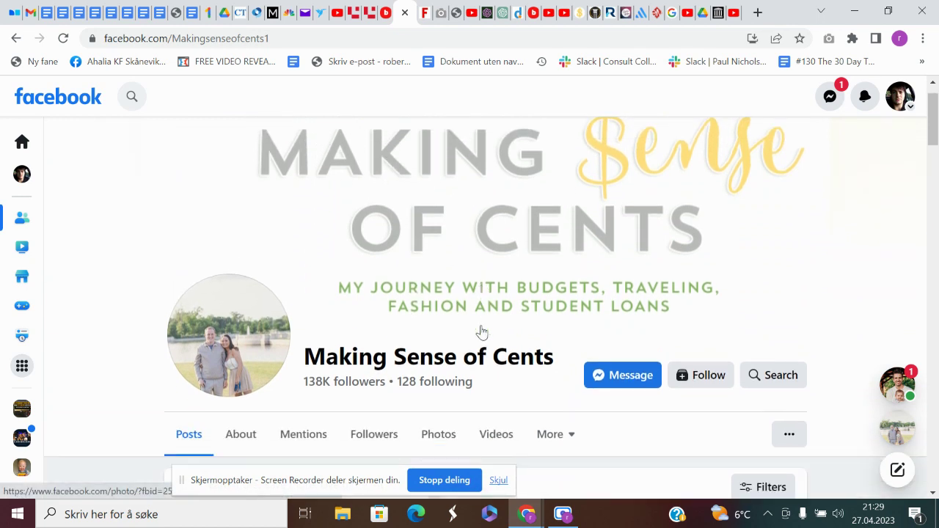
pyautogui.scroll(-2, 480, 330)
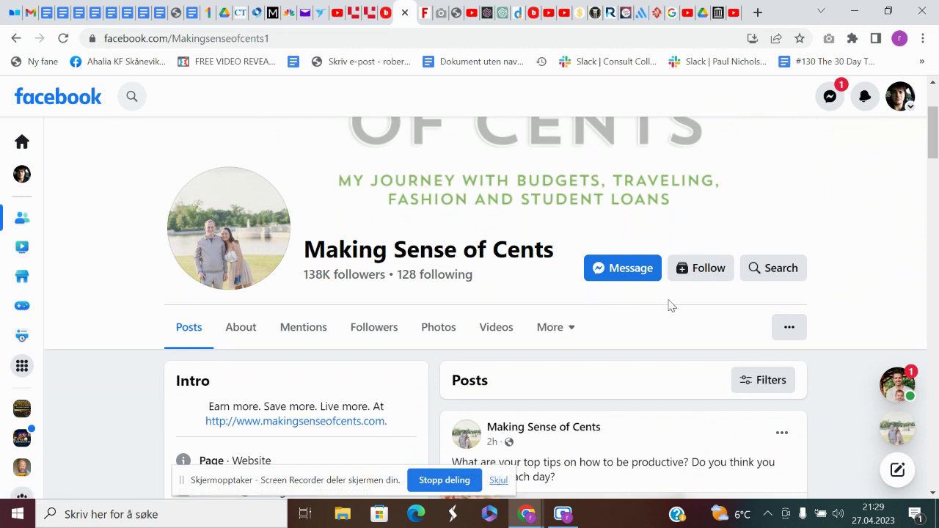
pyautogui.scroll(-1, 685, 308)
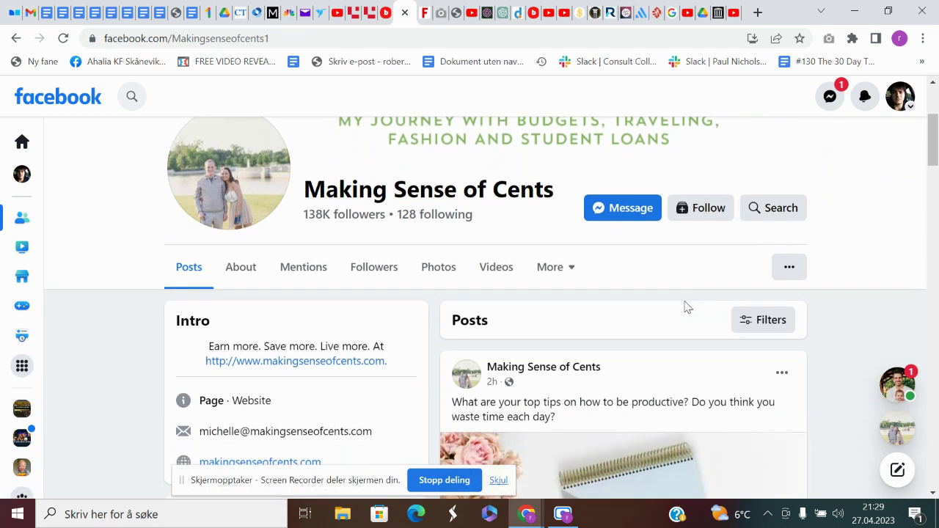
pyautogui.click(627, 219)
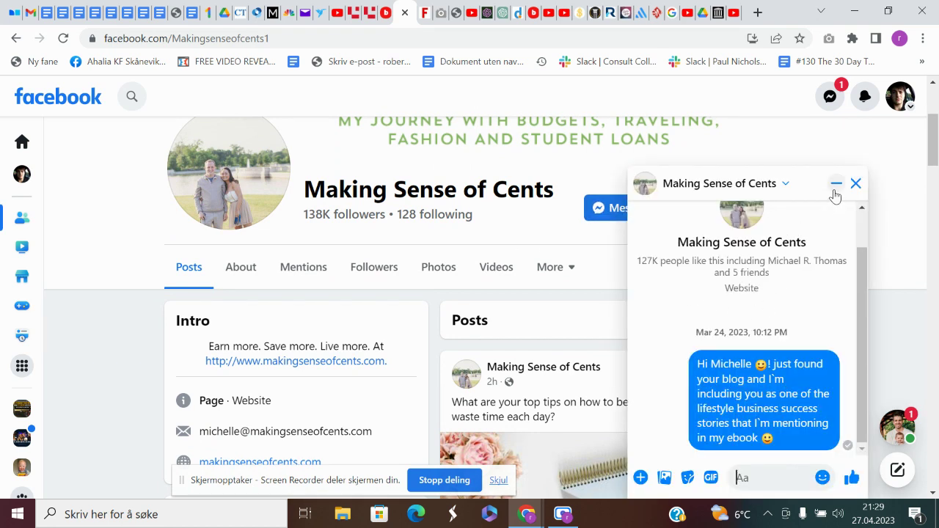
pyautogui.click(835, 184)
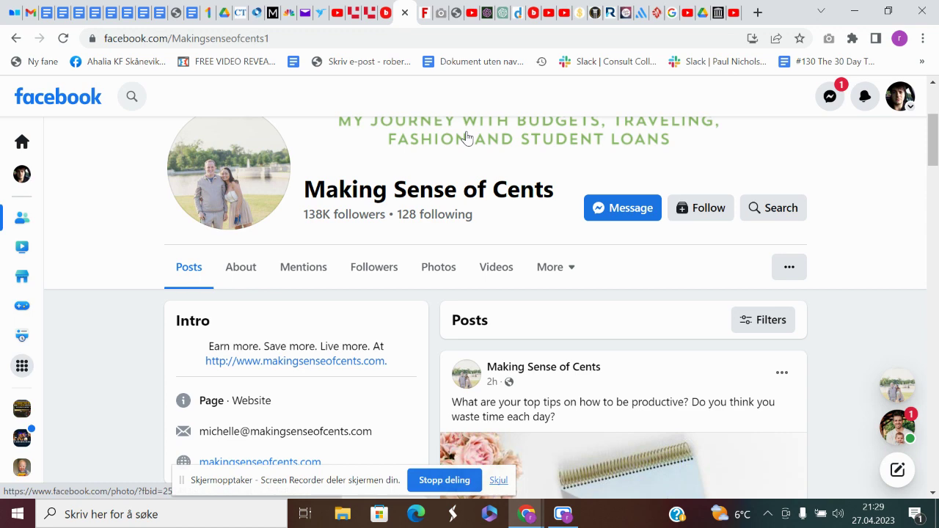
# Step: In a new tab, load the blogger's Twitter profile from the 'twitter' address suggestion
pyautogui.click(759, 13)
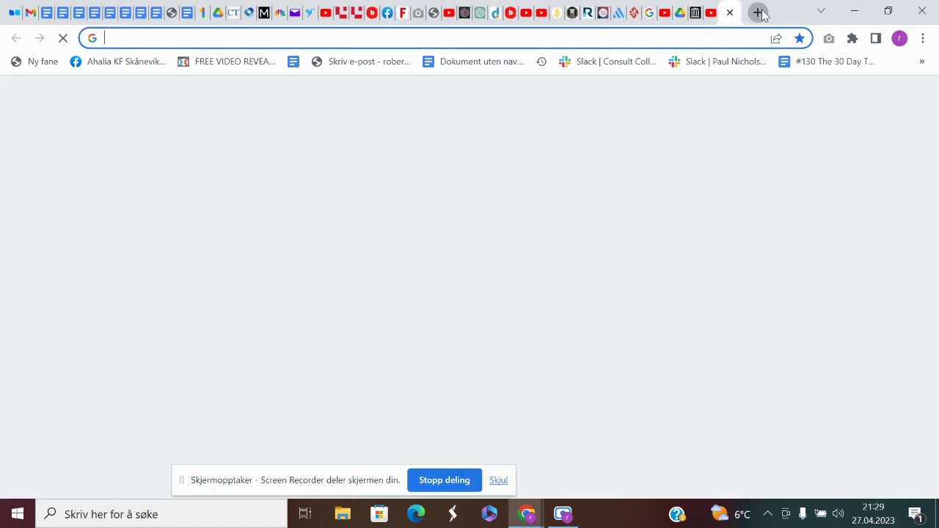
pyautogui.click(678, 38)
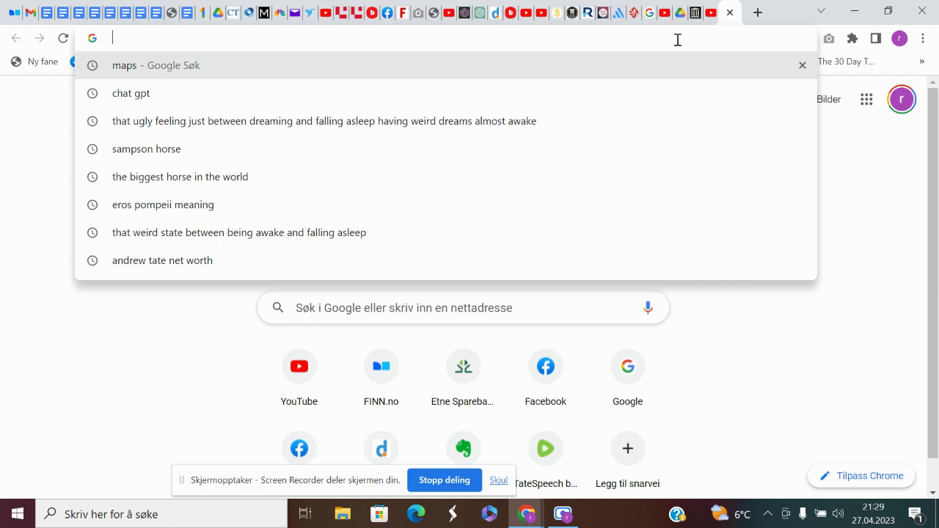
pyautogui.write('t')
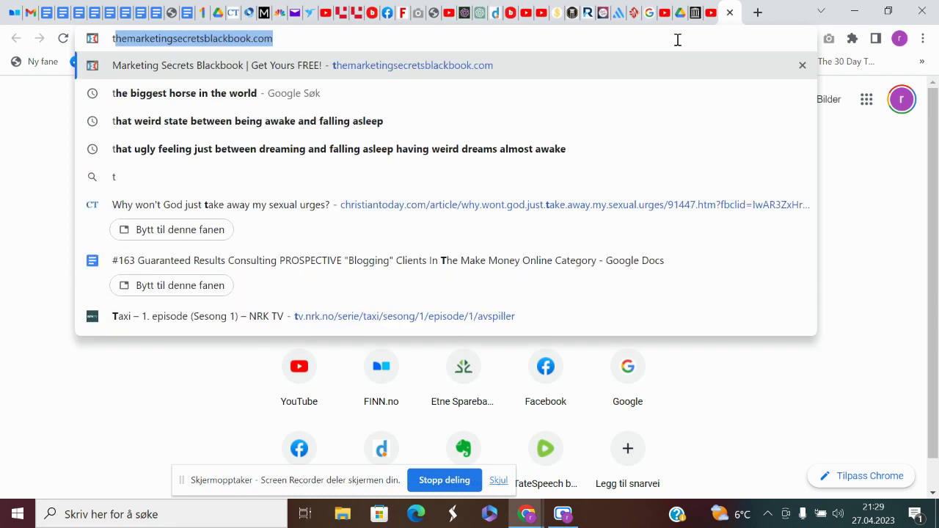
pyautogui.write('witt')
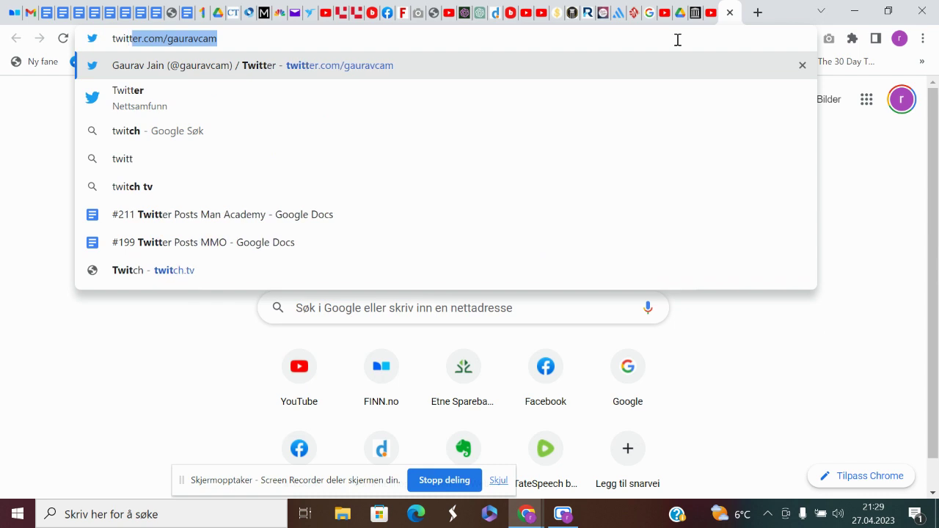
pyautogui.write('er')
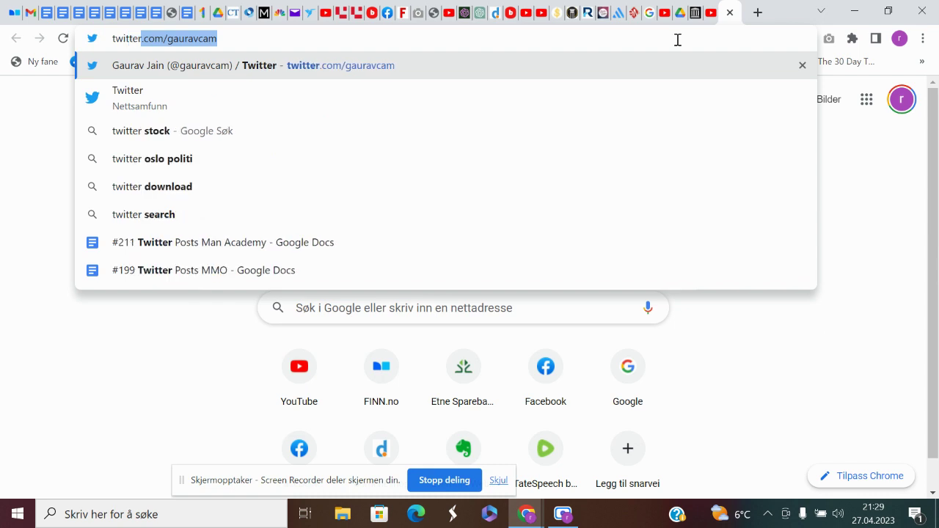
pyautogui.press('Return')
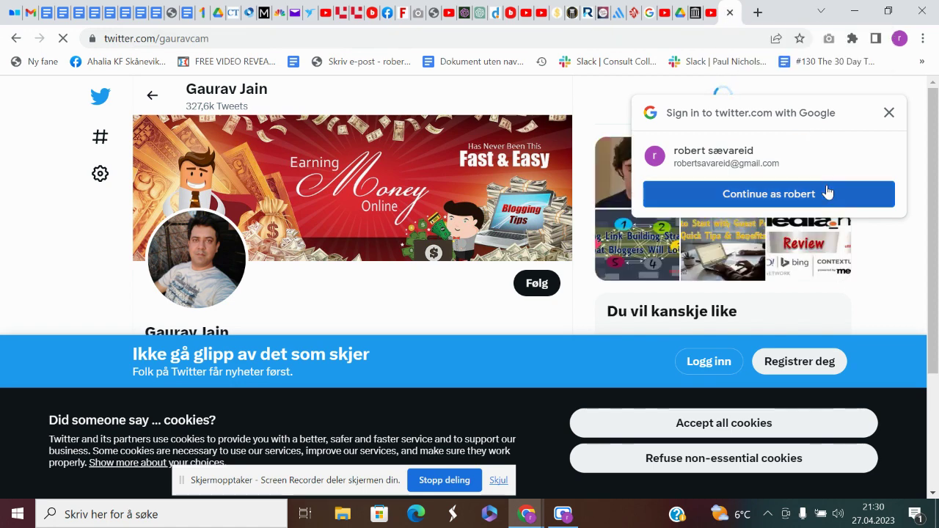
# Step: Scroll through the blogger's Twitter profile, then close its tab to get back to Facebook
pyautogui.scroll(-2, 838, 289)
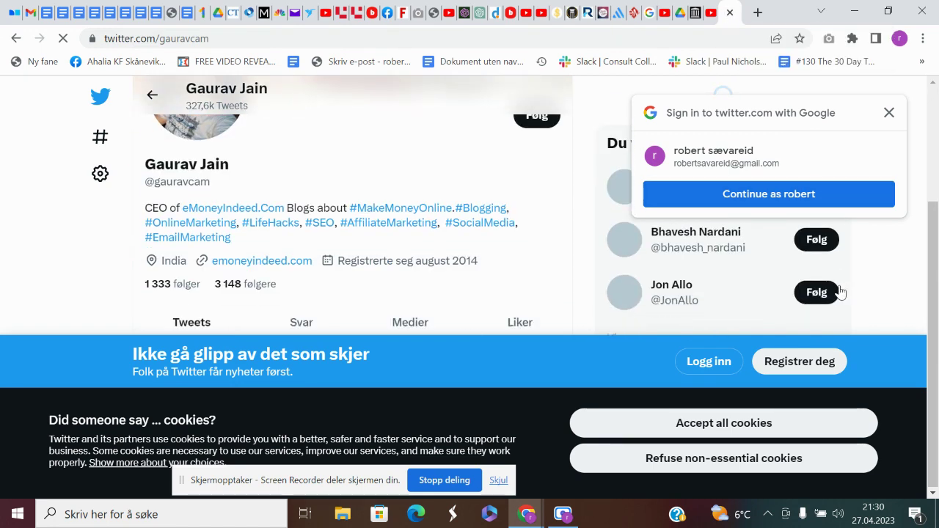
pyautogui.scroll(2, 887, 294)
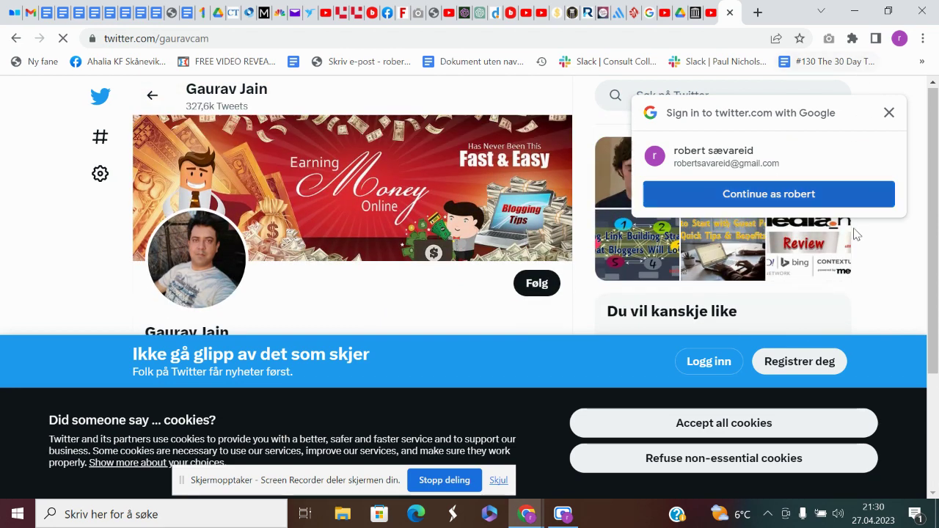
pyautogui.scroll(-3, 855, 259)
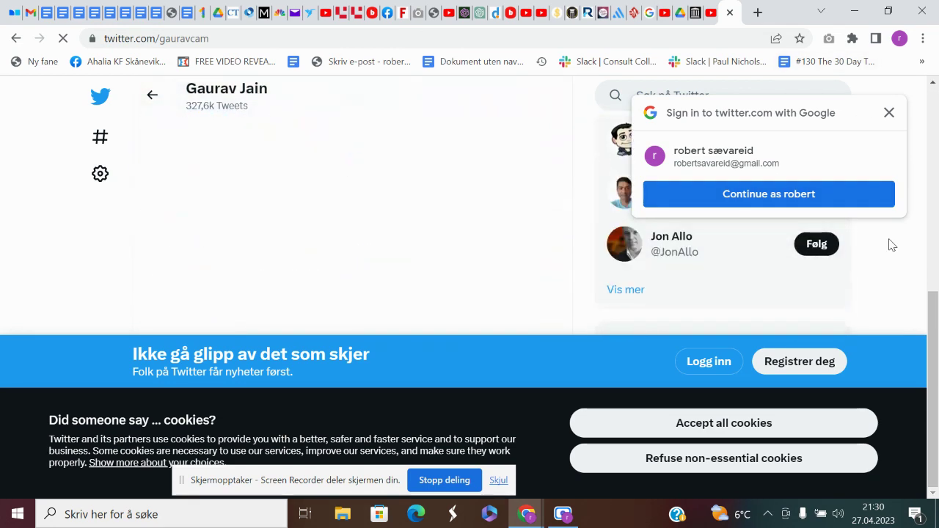
pyautogui.scroll(3, 891, 245)
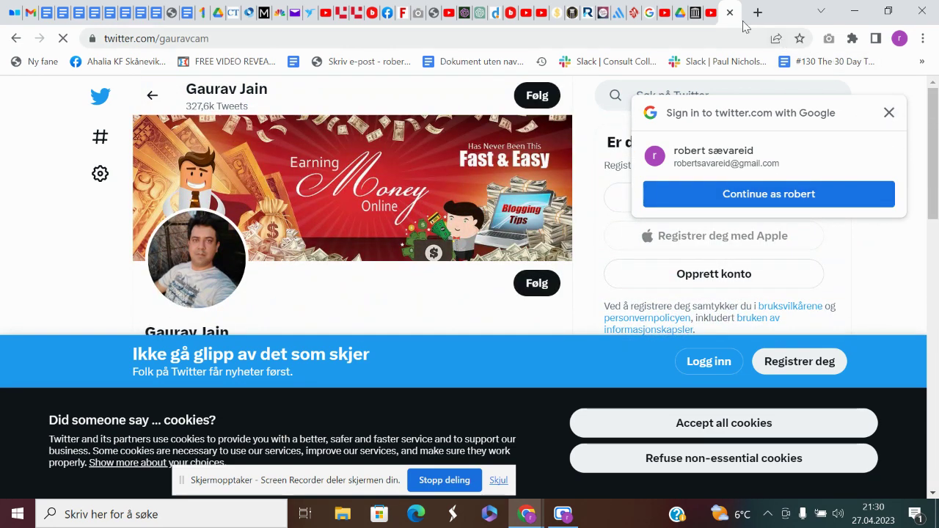
pyautogui.click(730, 14)
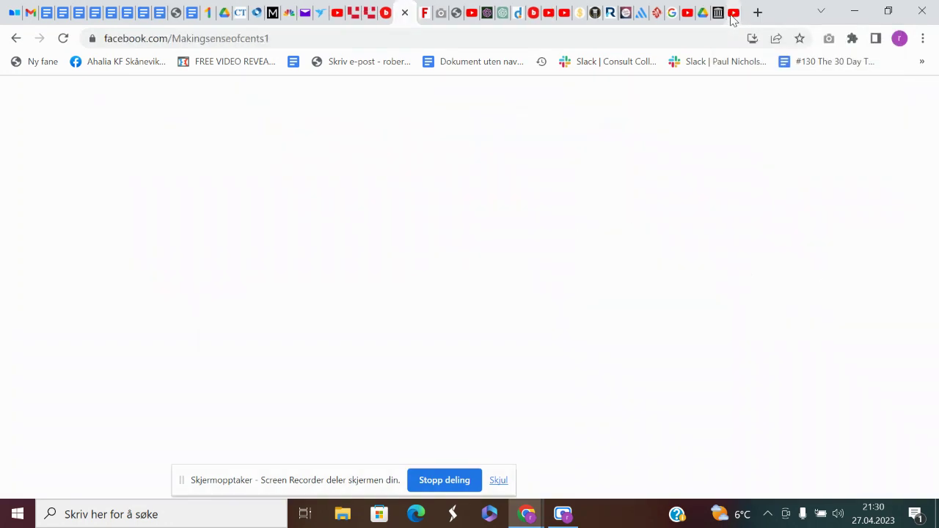
# Step: Look over the Making Sense of Cents header and intro, then select the page name
pyautogui.scroll(-3, 429, 387)
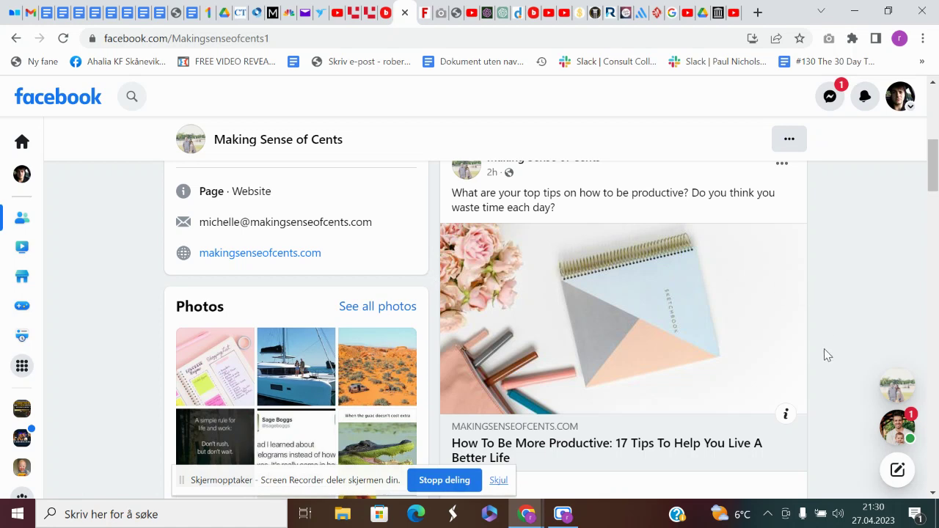
pyautogui.scroll(-1, 826, 354)
pyautogui.scroll(3, 825, 354)
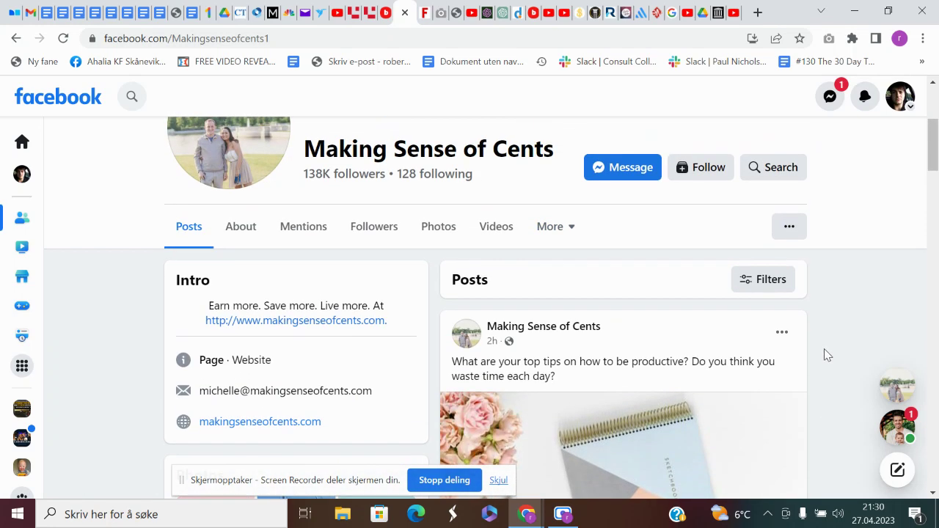
pyautogui.scroll(1, 825, 354)
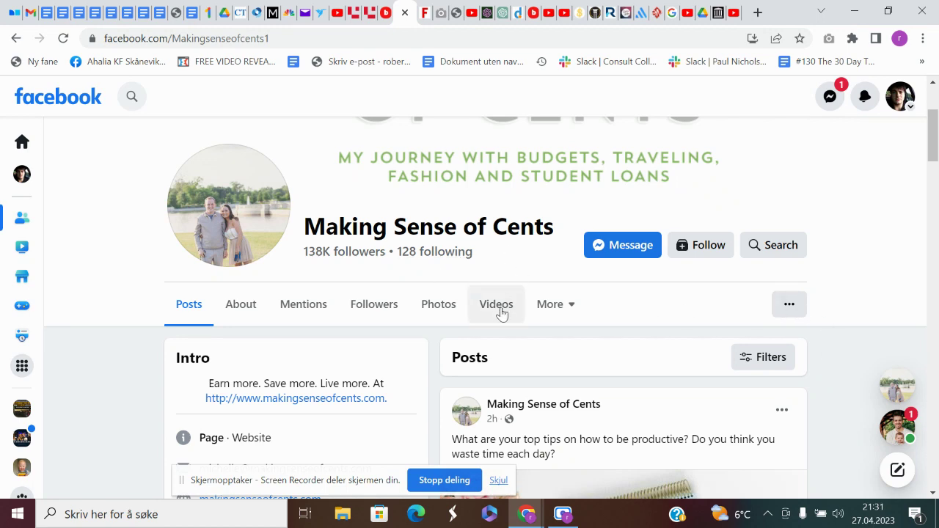
pyautogui.scroll(-2, 499, 315)
pyautogui.scroll(3, 587, 272)
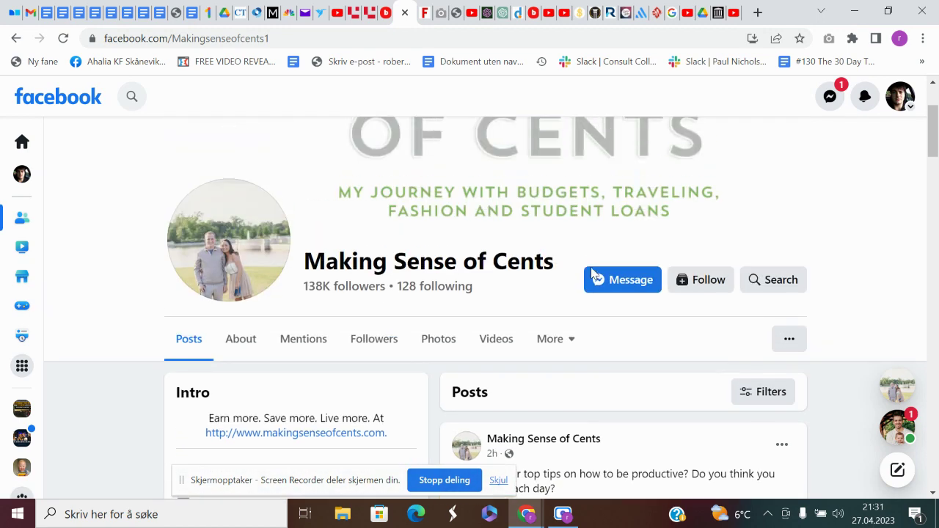
pyautogui.moveTo(307, 299); pyautogui.dragTo(552, 305)
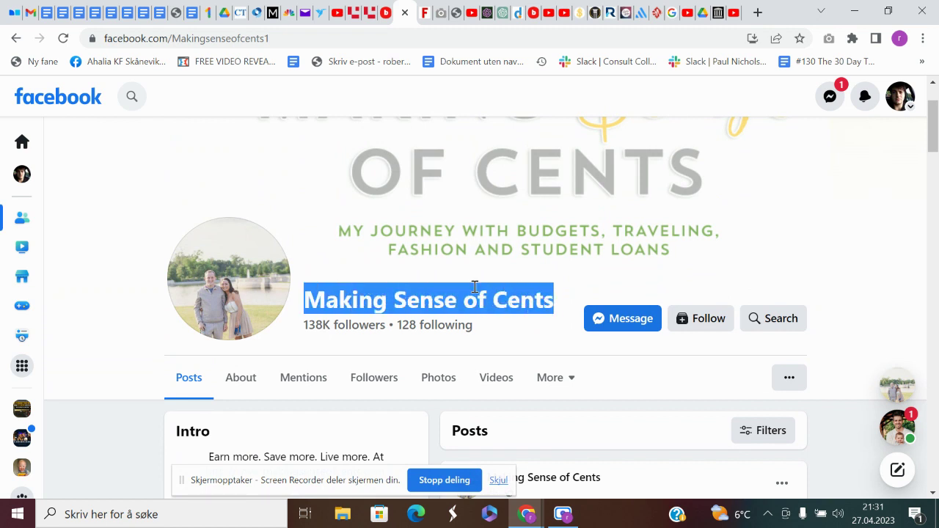
# Step: Search Facebook for the Making Sense of Cents owner by name and open her People result
pyautogui.click(132, 97)
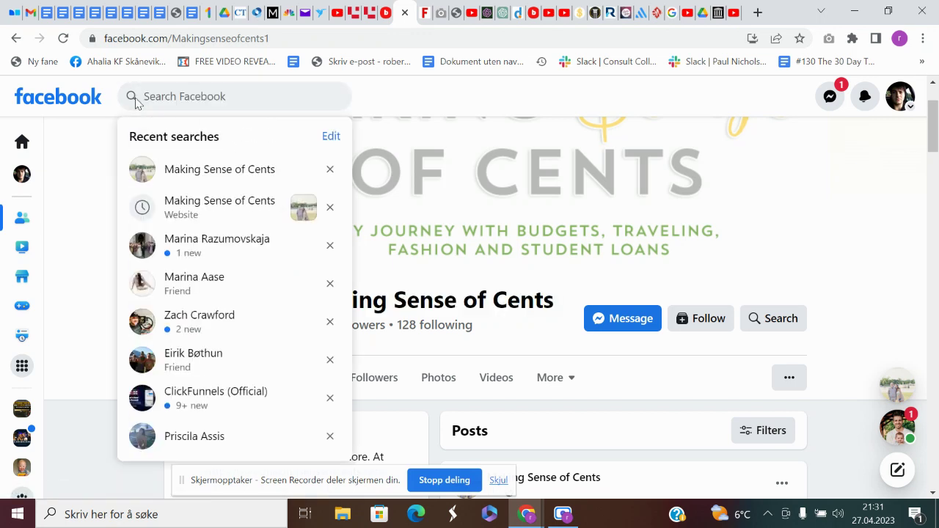
pyautogui.click(521, 329)
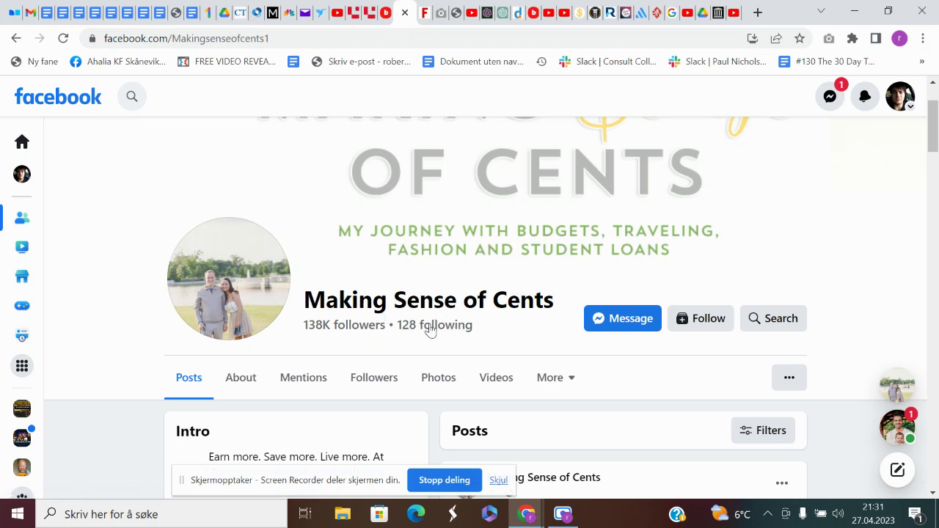
pyautogui.click(126, 101)
pyautogui.write('mi')
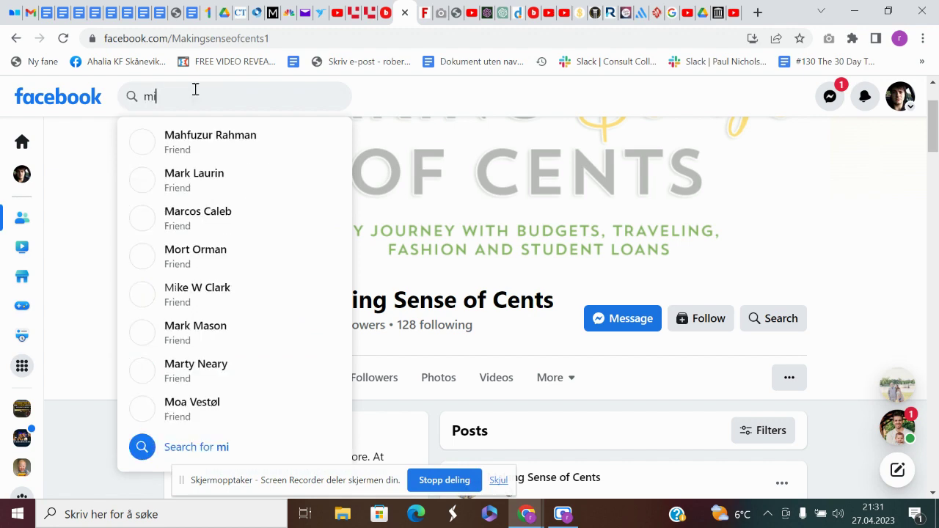
pyautogui.write('che')
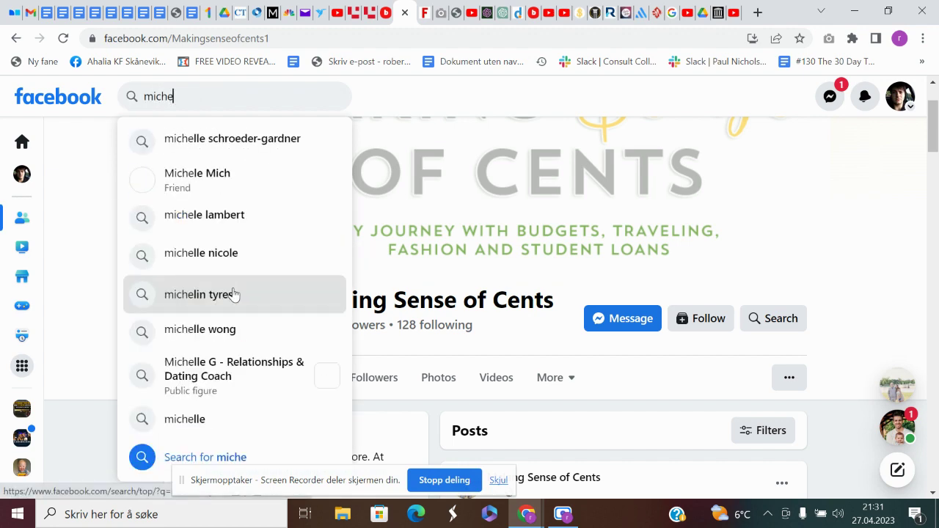
pyautogui.click(259, 142)
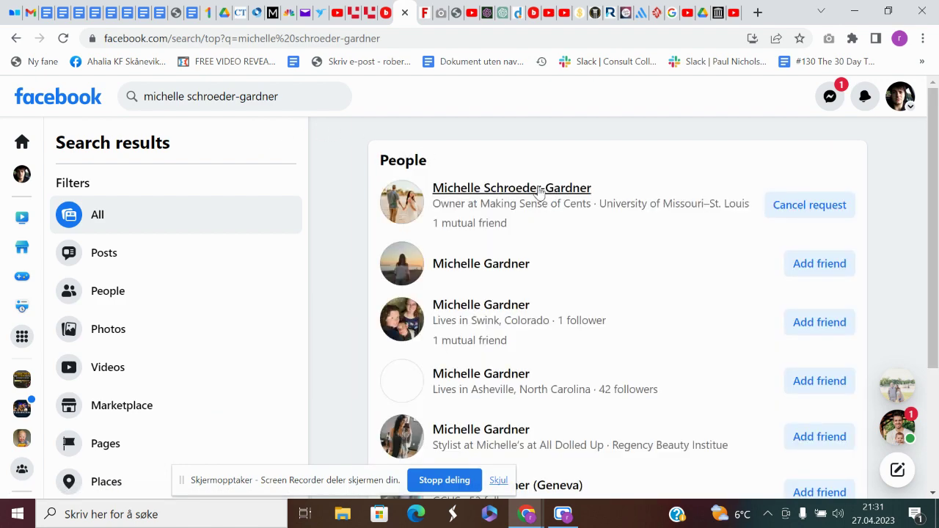
pyautogui.click(532, 192)
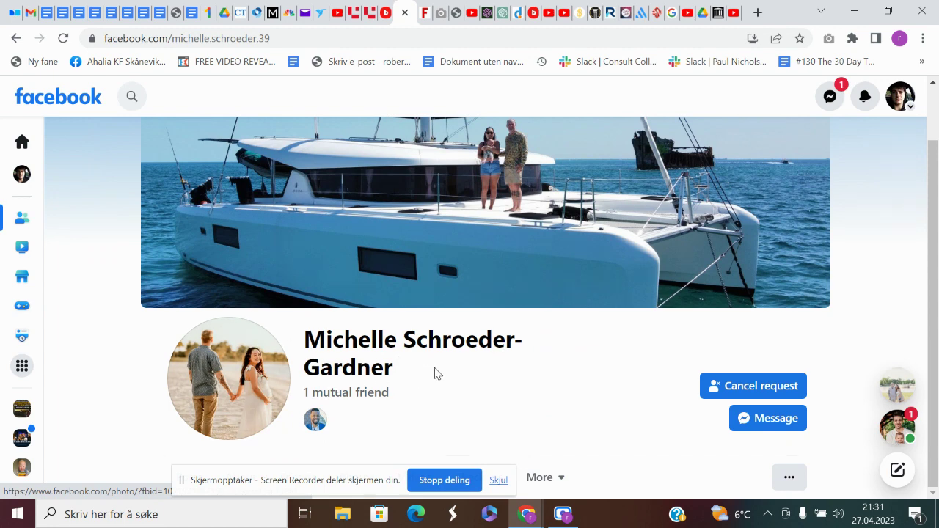
# Step: Message the blog owner from her profile, then minimize the unavailable Messenger chat
pyautogui.scroll(-1, 434, 374)
pyautogui.scroll(-1, 434, 374)
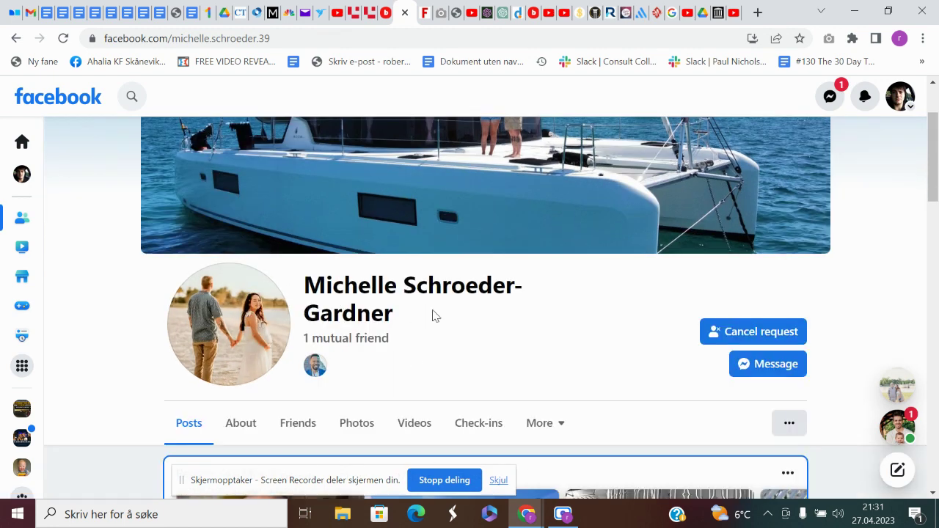
pyautogui.scroll(2, 433, 315)
pyautogui.scroll(-5, 433, 316)
pyautogui.scroll(2, 434, 317)
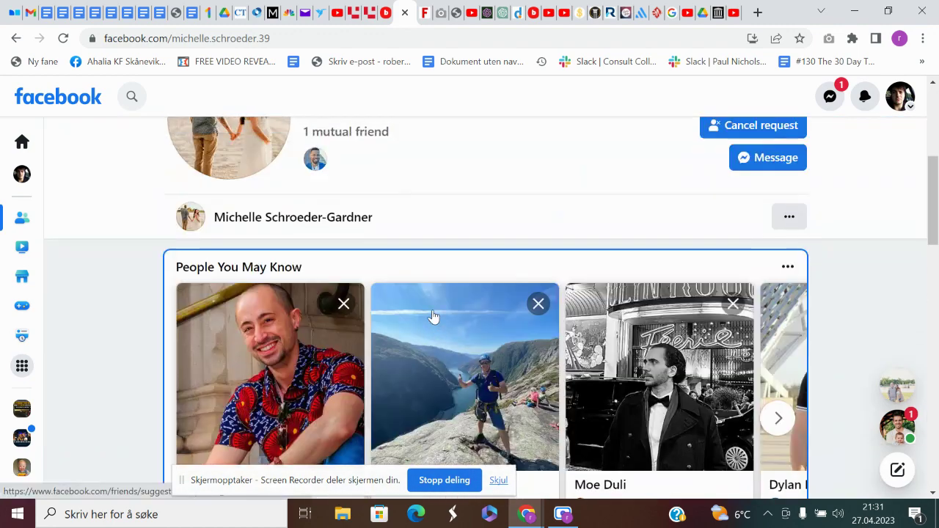
pyautogui.click(790, 219)
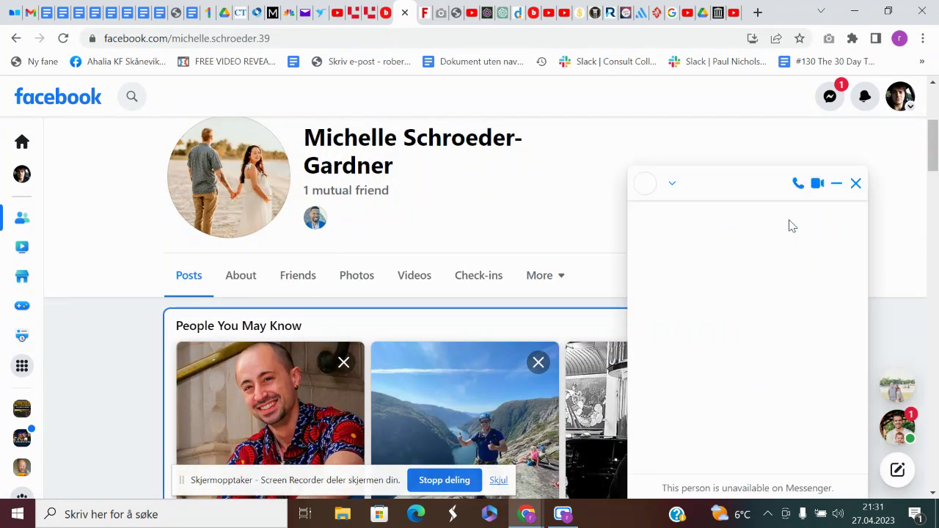
pyautogui.click(836, 185)
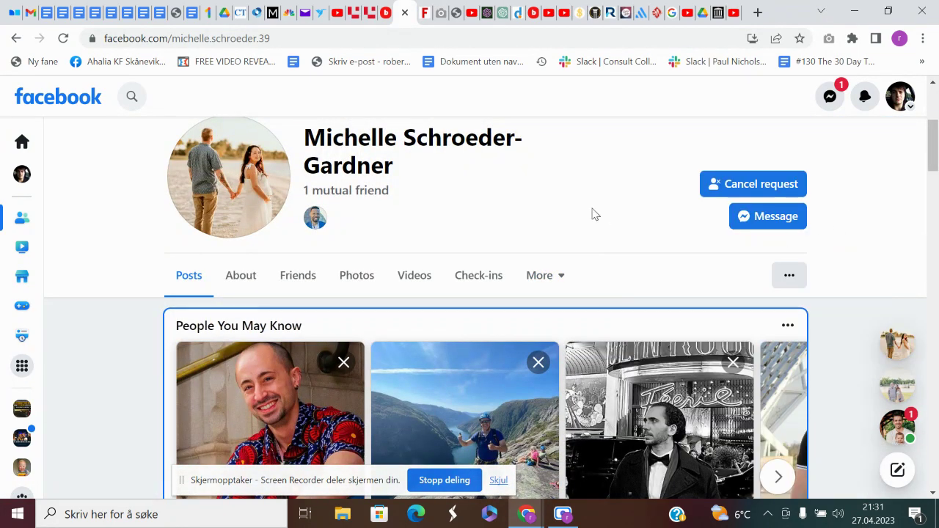
# Step: Scroll through the blog owner's personal profile
pyautogui.scroll(1, 592, 212)
pyautogui.scroll(-5, 593, 213)
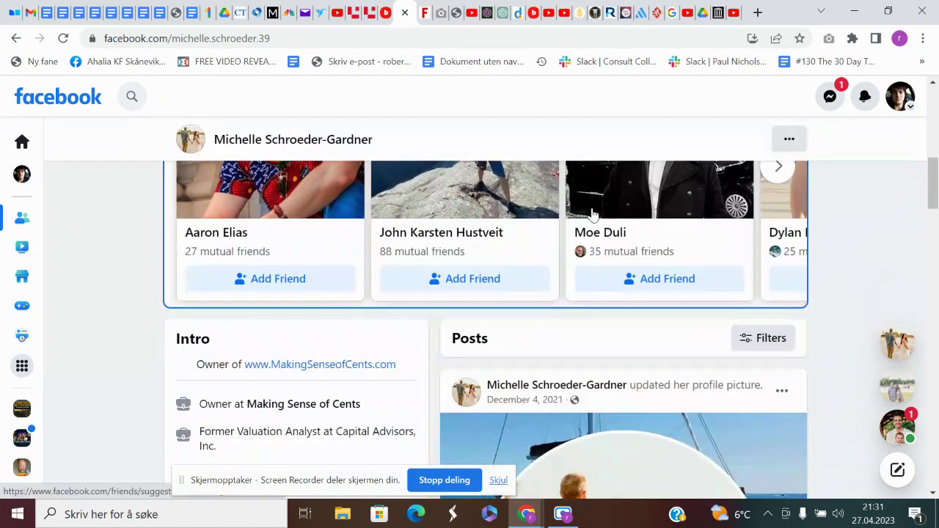
pyautogui.scroll(-3, 592, 213)
pyautogui.scroll(7, 592, 212)
pyautogui.scroll(3, 594, 214)
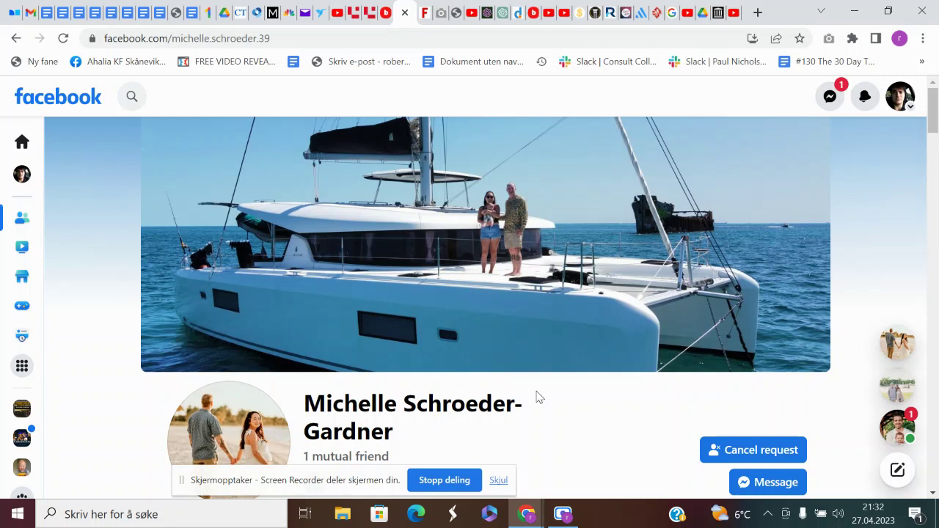
pyautogui.scroll(-1, 609, 429)
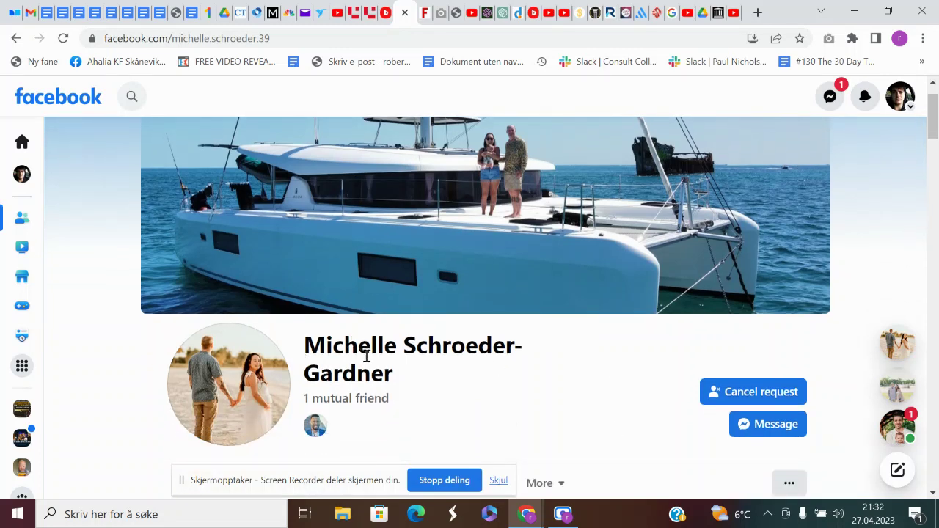
pyautogui.moveTo(385, 387); pyautogui.dragTo(309, 354)
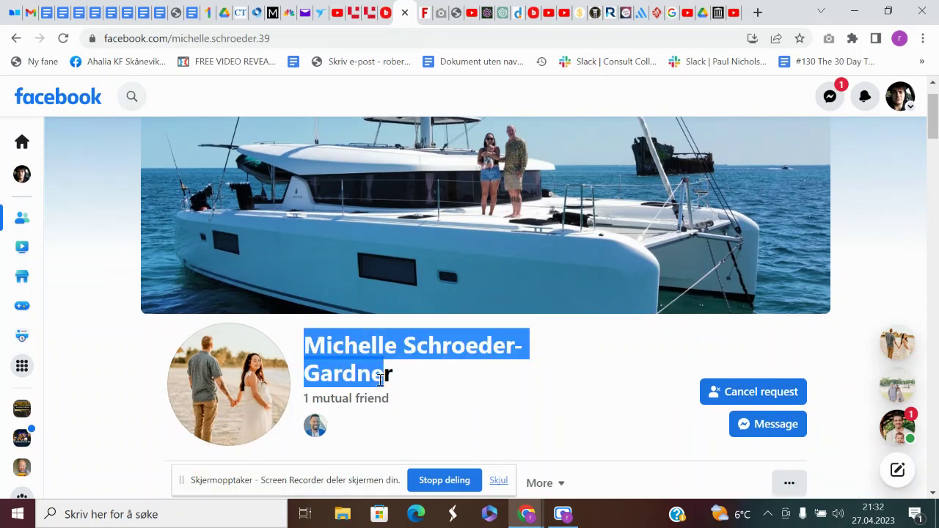
pyautogui.click(423, 388)
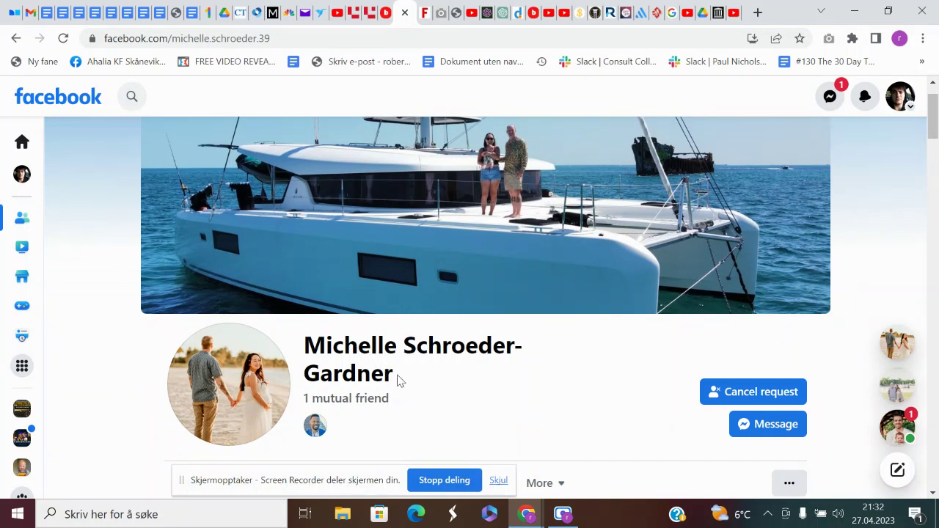
pyautogui.scroll(1, 368, 375)
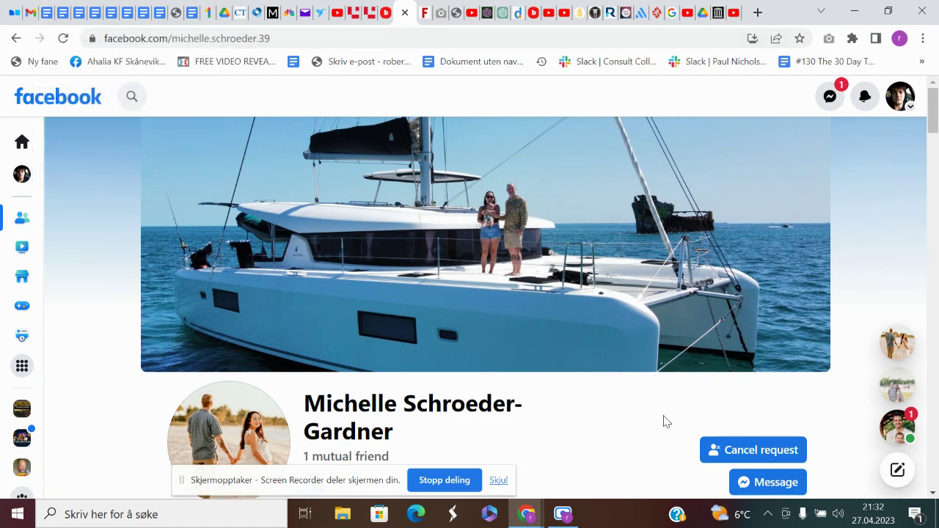
pyautogui.scroll(-2, 666, 418)
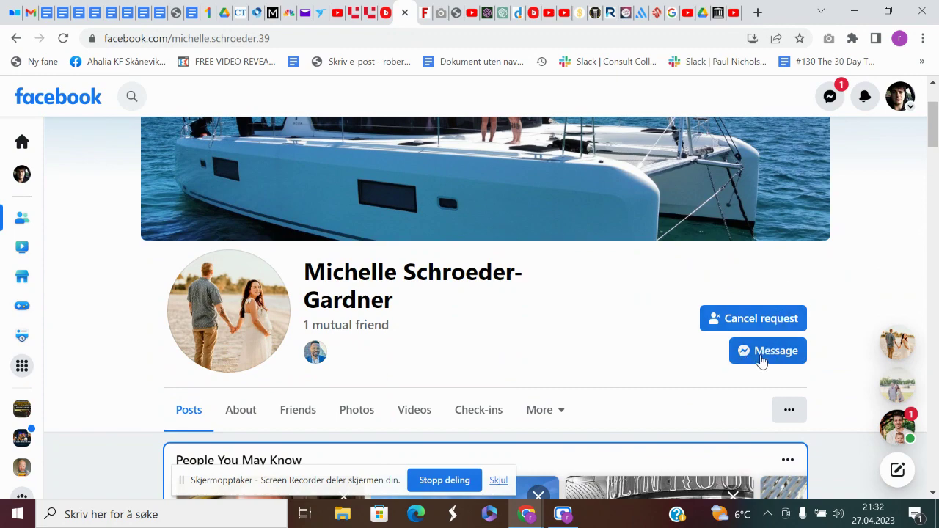
# Step: Browse the blog owner's timeline, then go back to the name search results
pyautogui.scroll(-6, 635, 342)
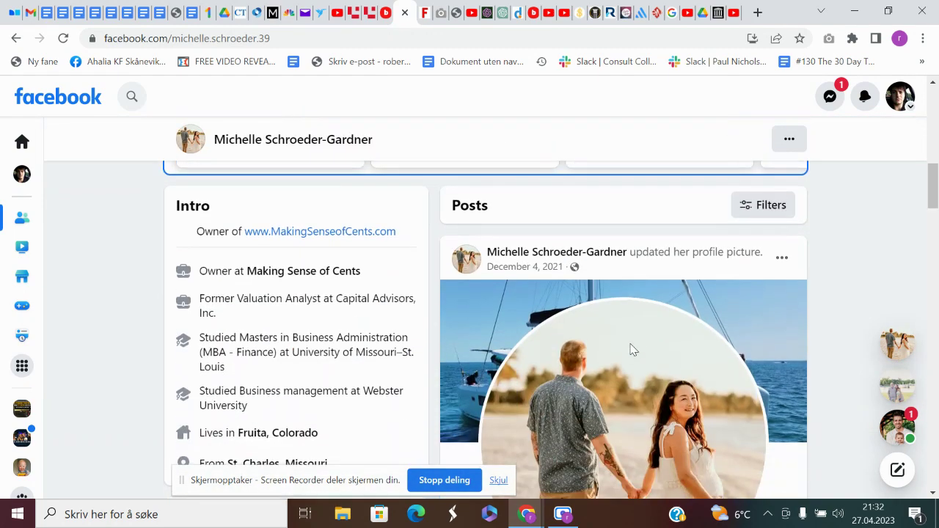
pyautogui.scroll(-7, 632, 350)
pyautogui.scroll(1, 632, 350)
pyautogui.scroll(-3, 631, 351)
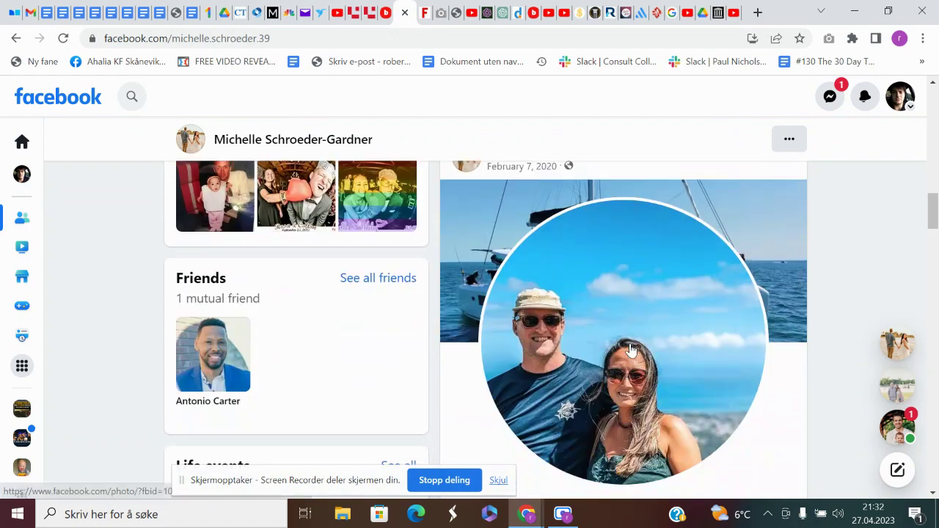
pyautogui.scroll(-3, 631, 350)
pyautogui.scroll(-2, 614, 410)
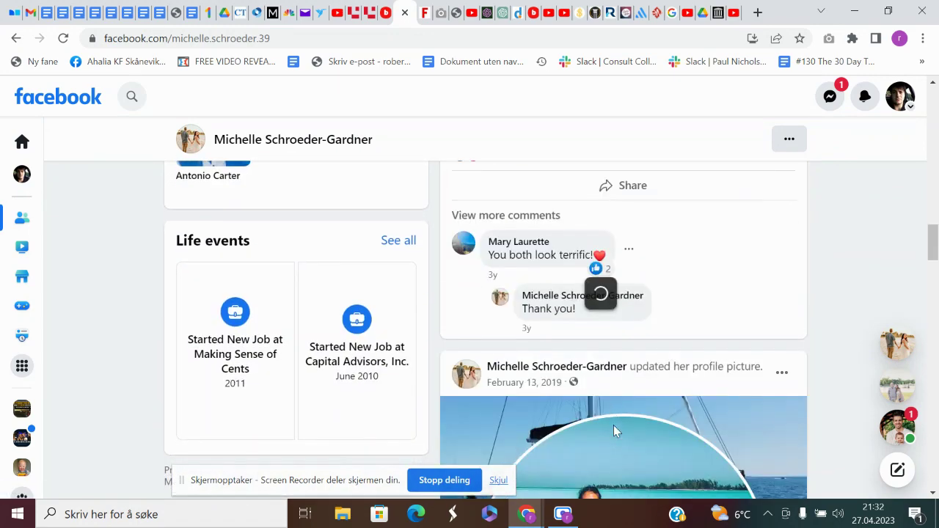
pyautogui.scroll(-2, 657, 317)
pyautogui.scroll(-5, 657, 317)
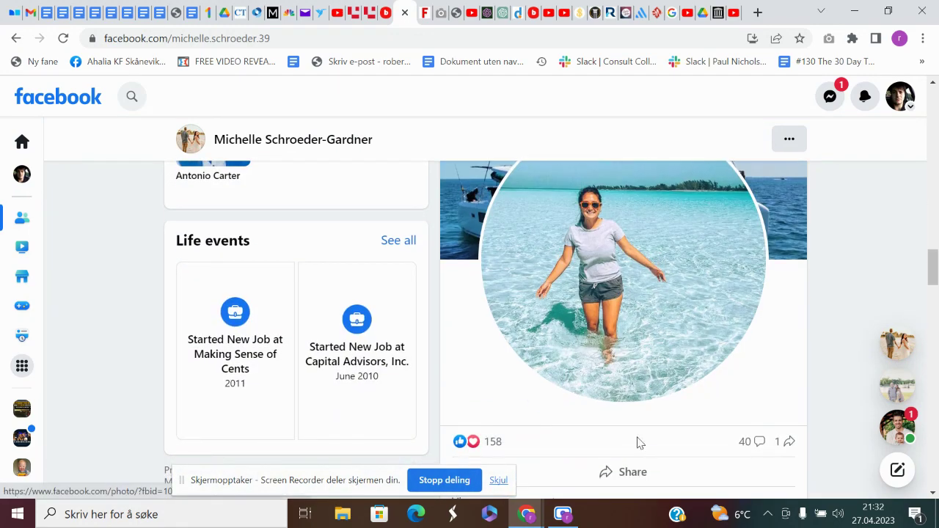
pyautogui.scroll(-2, 653, 361)
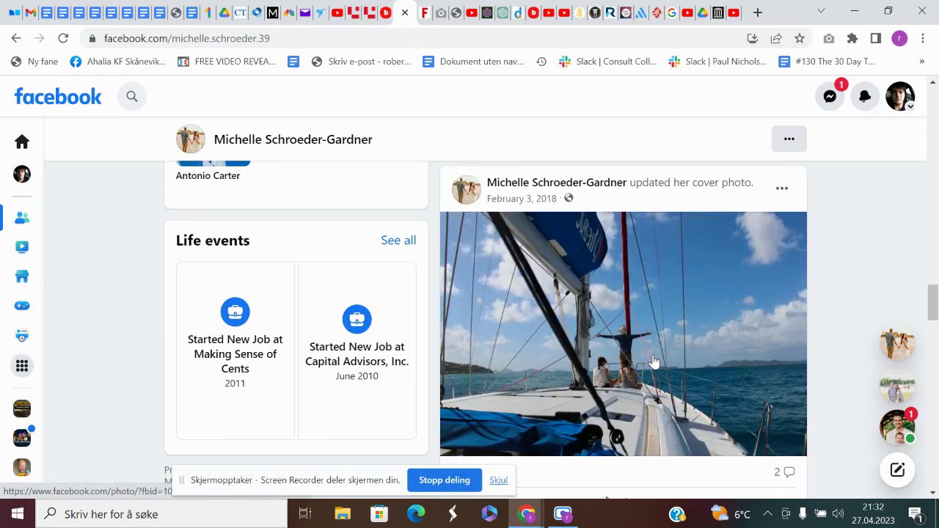
pyautogui.scroll(12, 653, 362)
pyautogui.scroll(10, 653, 361)
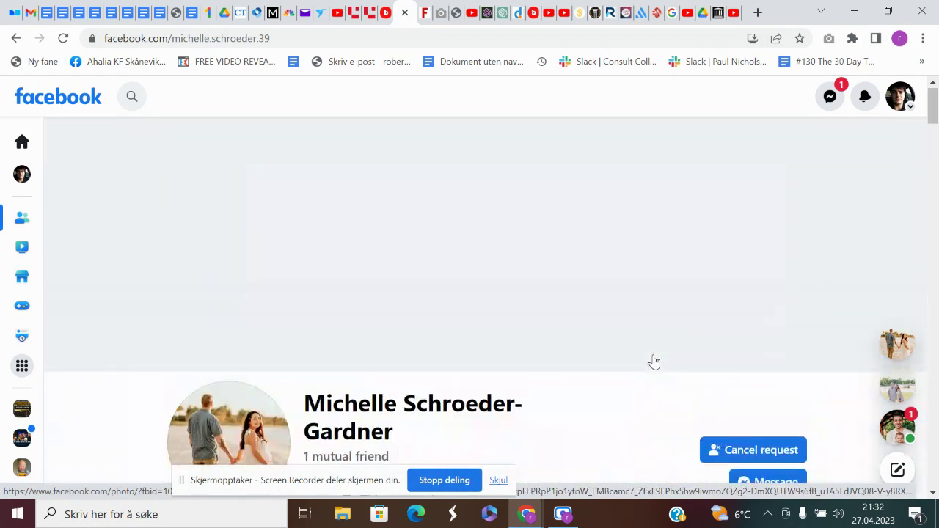
pyautogui.scroll(-2, 718, 359)
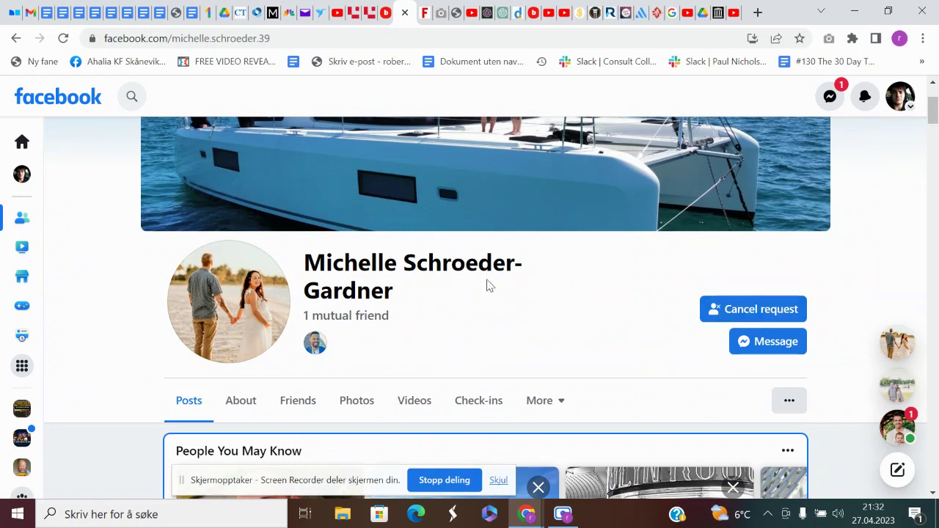
pyautogui.scroll(-3, 610, 421)
pyautogui.scroll(4, 566, 331)
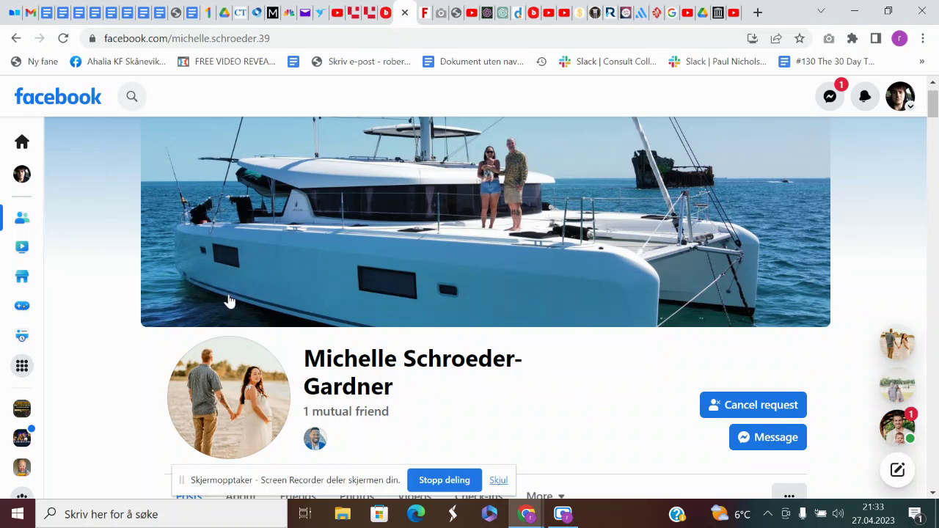
pyautogui.click(15, 38)
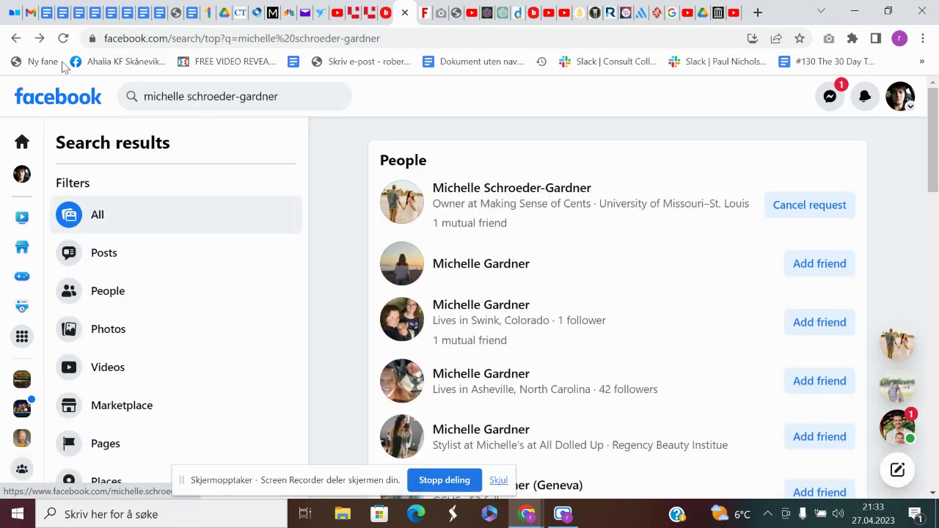
# Step: Go back to the Making Sense of Cents page and start a comment on the productivity-tips post
pyautogui.click(16, 39)
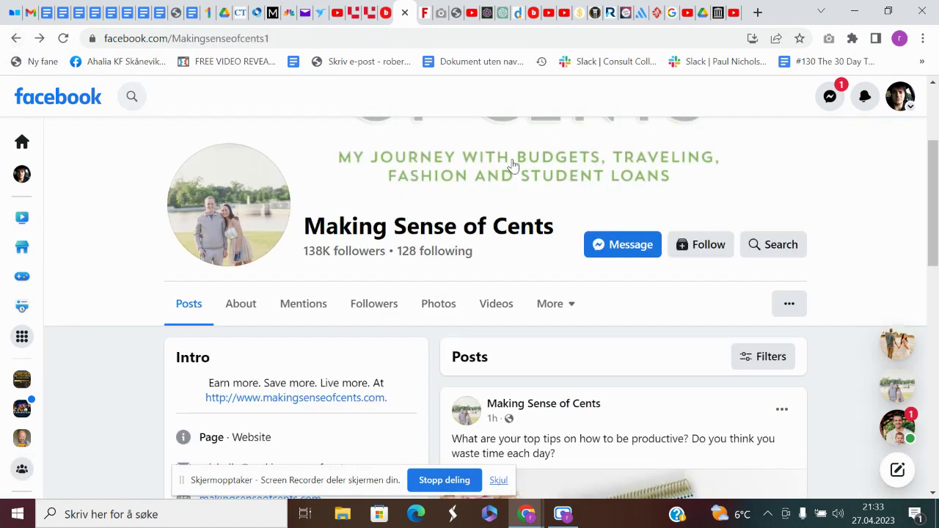
pyautogui.scroll(-8, 683, 374)
pyautogui.scroll(10, 738, 252)
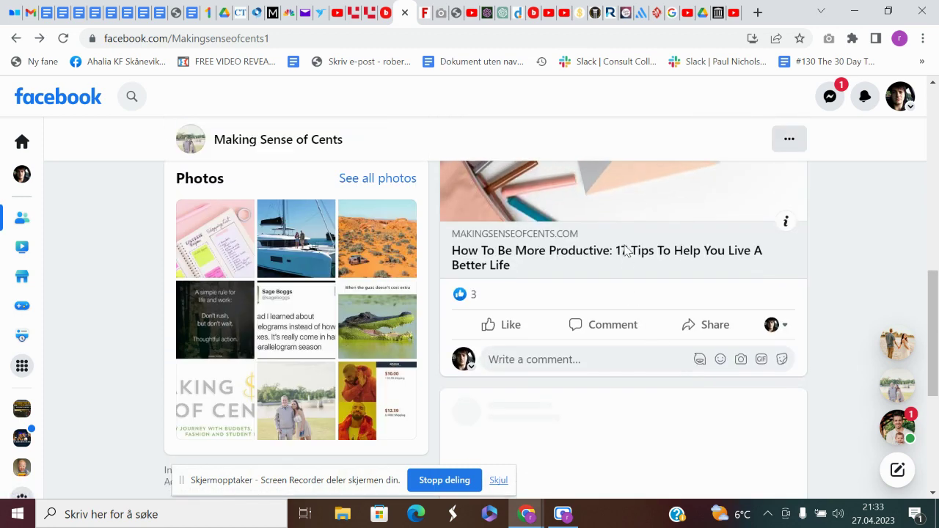
pyautogui.scroll(2, 757, 258)
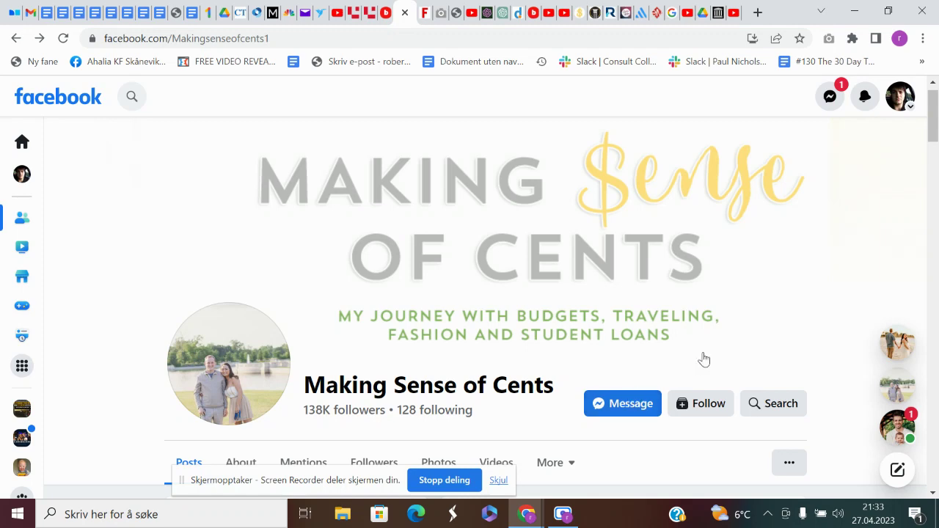
pyautogui.scroll(-2, 702, 359)
pyautogui.scroll(-5, 701, 358)
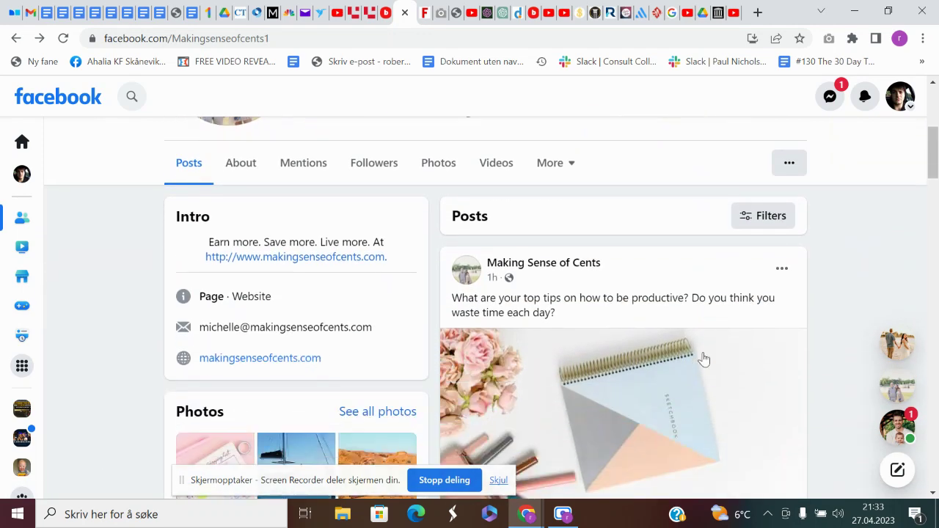
pyautogui.click(621, 255)
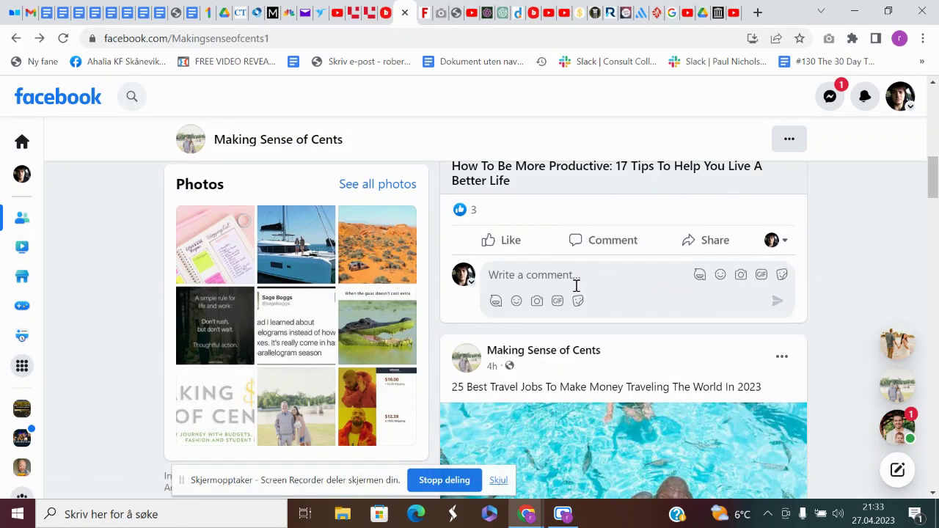
pyautogui.scroll(3, 577, 286)
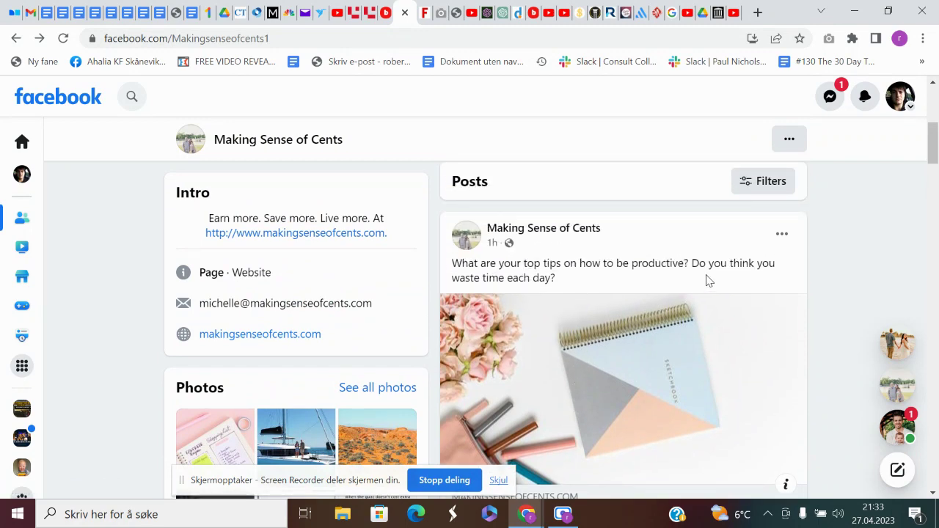
pyautogui.scroll(-3, 580, 284)
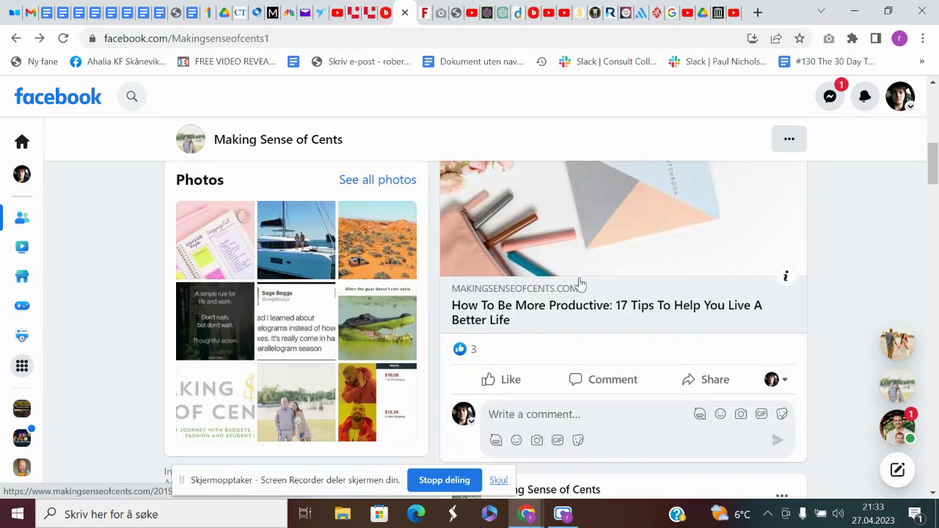
pyautogui.scroll(2, 579, 283)
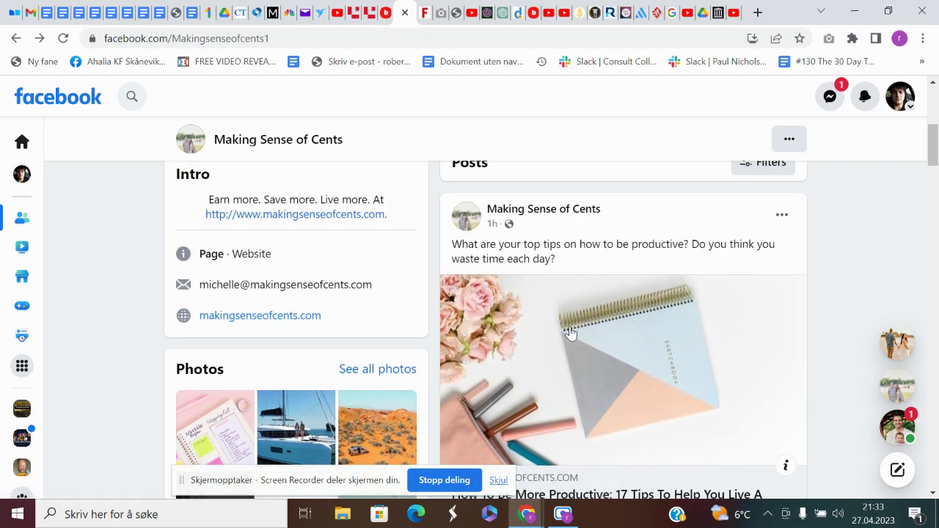
pyautogui.scroll(-3, 568, 330)
pyautogui.scroll(3, 603, 308)
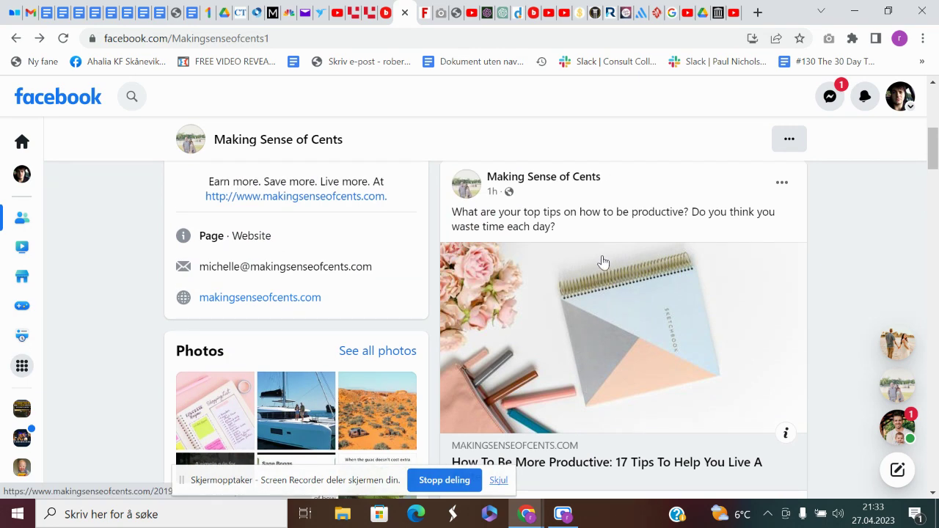
pyautogui.scroll(-3, 599, 367)
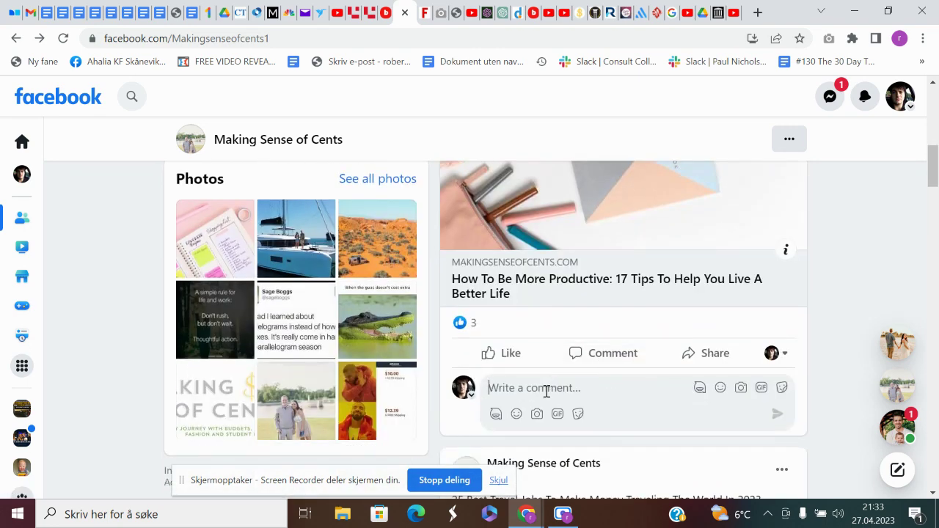
# Step: Type the comment 'Hi :)! I just sent you a dm, please check' under the productivity post
pyautogui.write('Hi :)! I just sent you a d')
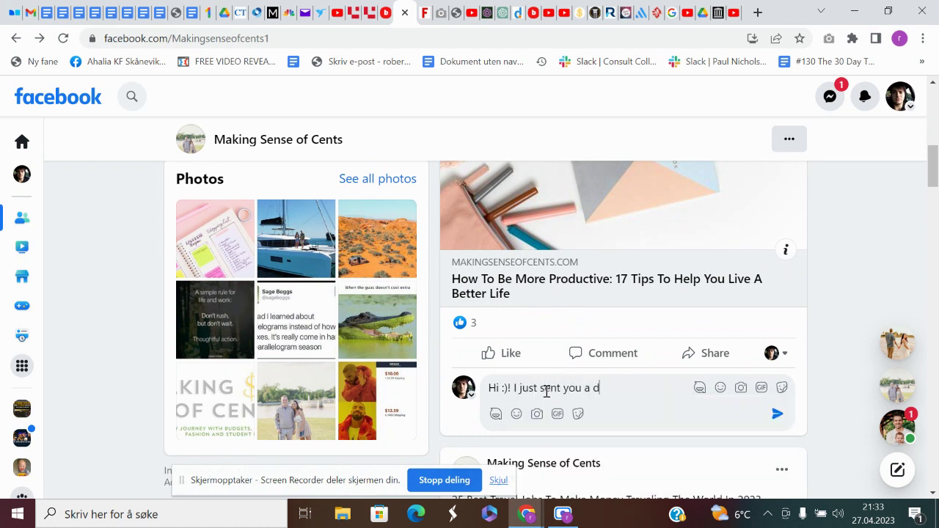
pyautogui.write('m, please check')
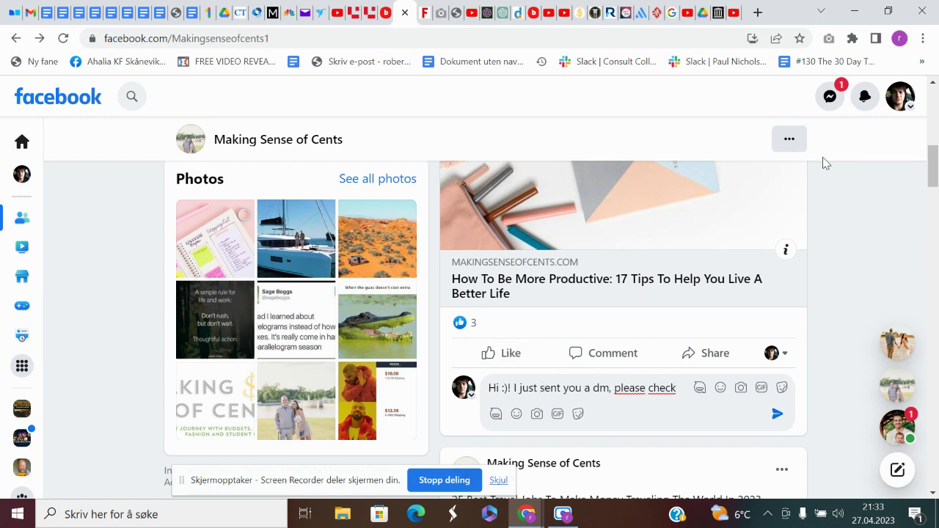
pyautogui.tripleClick(668, 389)
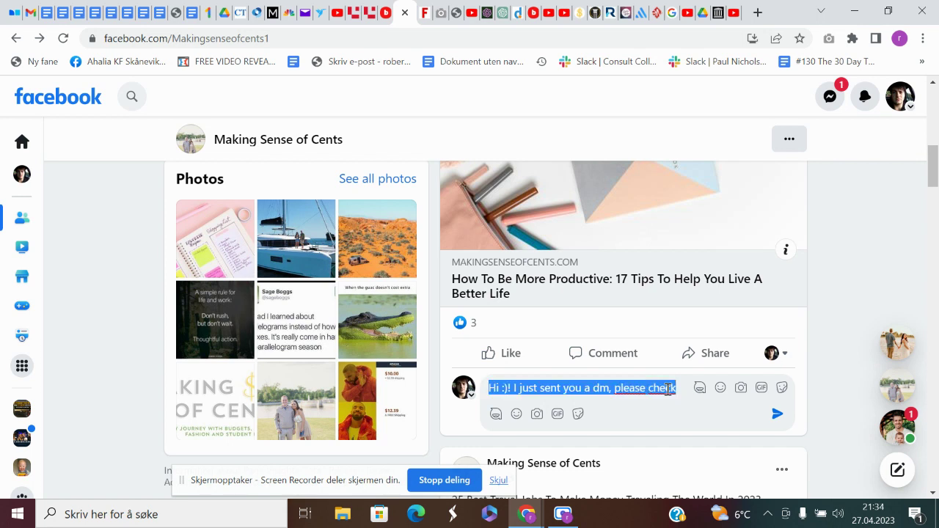
pyautogui.tripleClick(671, 388)
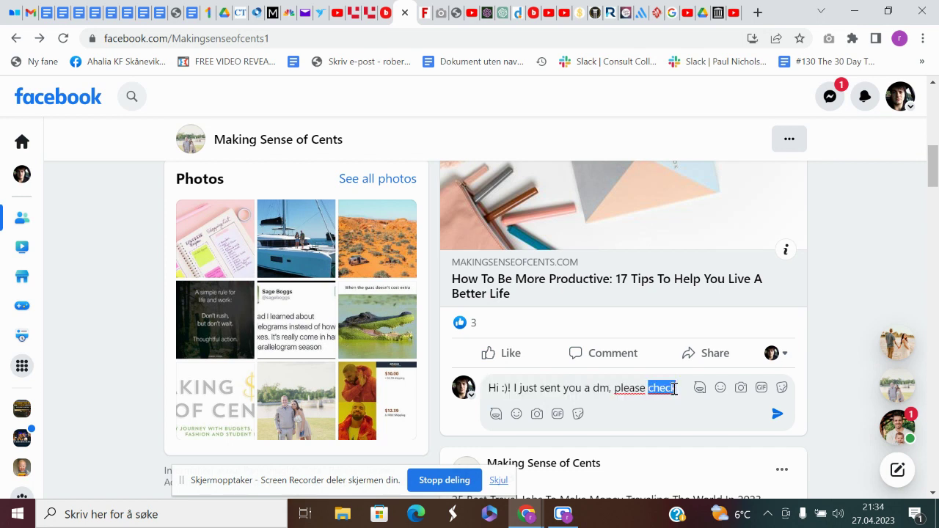
# Step: Select the entire comment text in the comment box
pyautogui.click(681, 392)
pyautogui.tripleClick(681, 392)
pyautogui.click(681, 392)
pyautogui.tripleClick(681, 393)
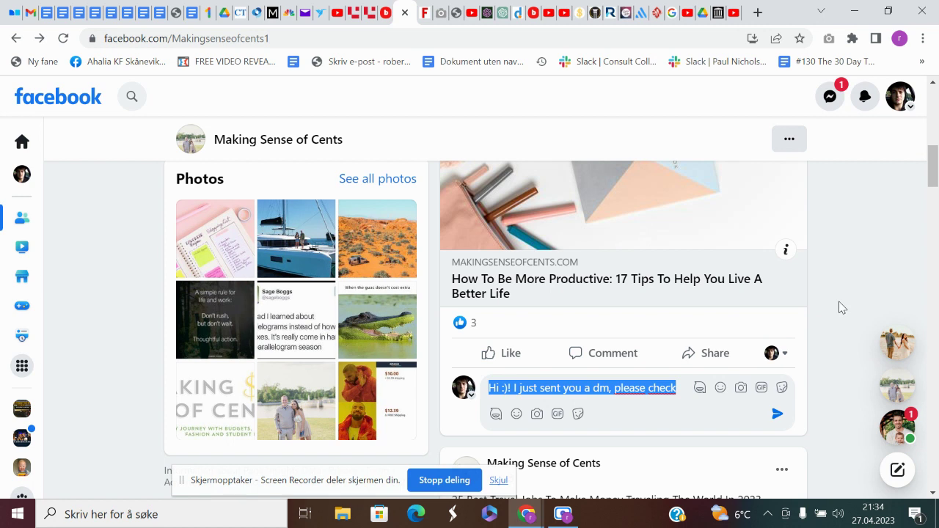
pyautogui.click(660, 394)
pyautogui.tripleClick(660, 394)
pyautogui.tripleClick(668, 394)
pyautogui.click(679, 390)
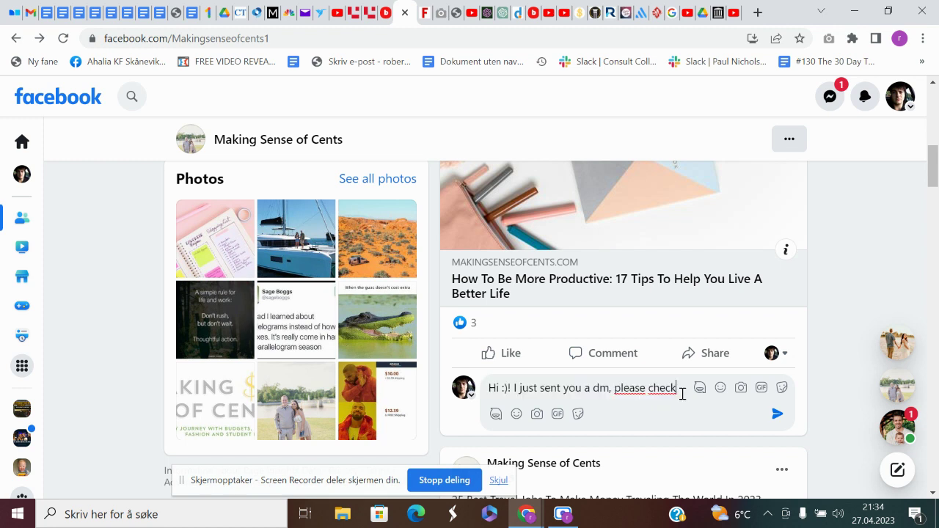
pyautogui.tripleClick(682, 394)
pyautogui.click(681, 394)
pyautogui.tripleClick(681, 393)
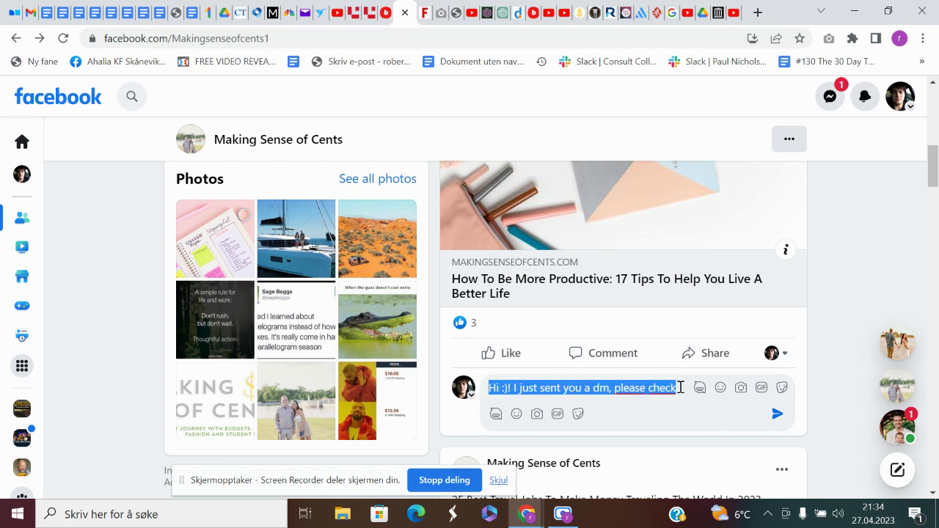
# Step: Delete the selected 'Hi :)! I just sent you a dm, please check' comment draft
pyautogui.press('BackSpace')
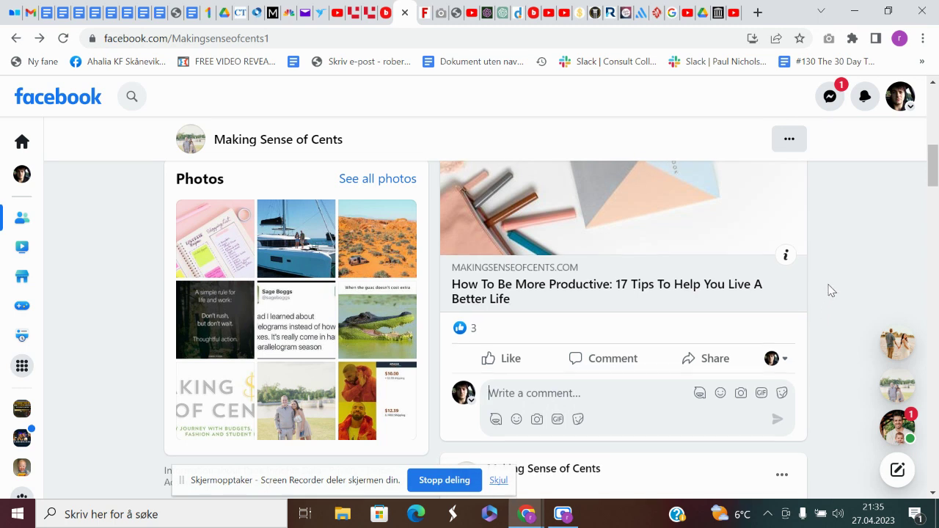
pyautogui.scroll(1, 828, 290)
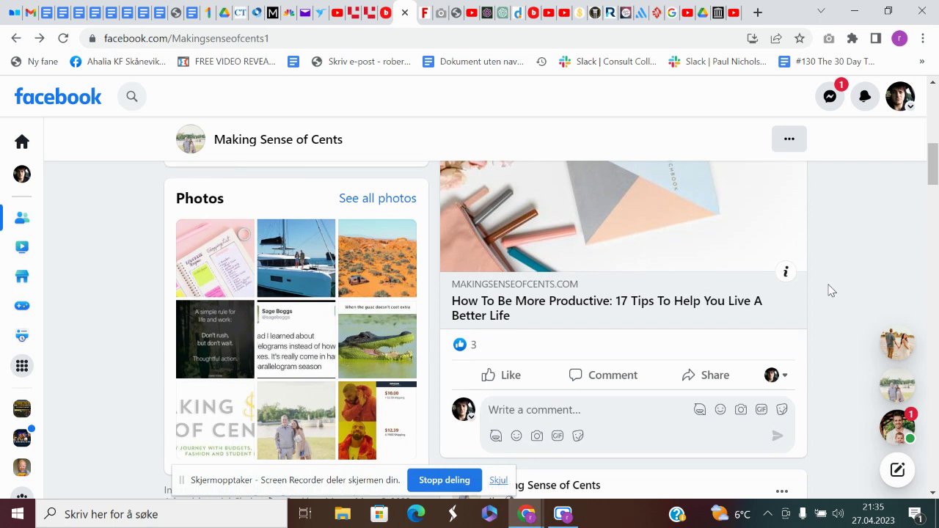
pyautogui.scroll(1, 853, 279)
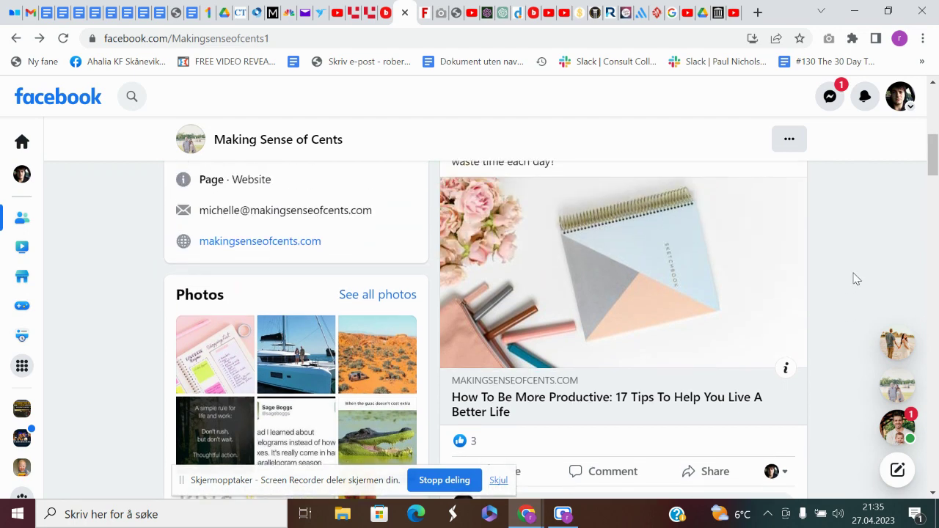
pyautogui.scroll(-2, 853, 279)
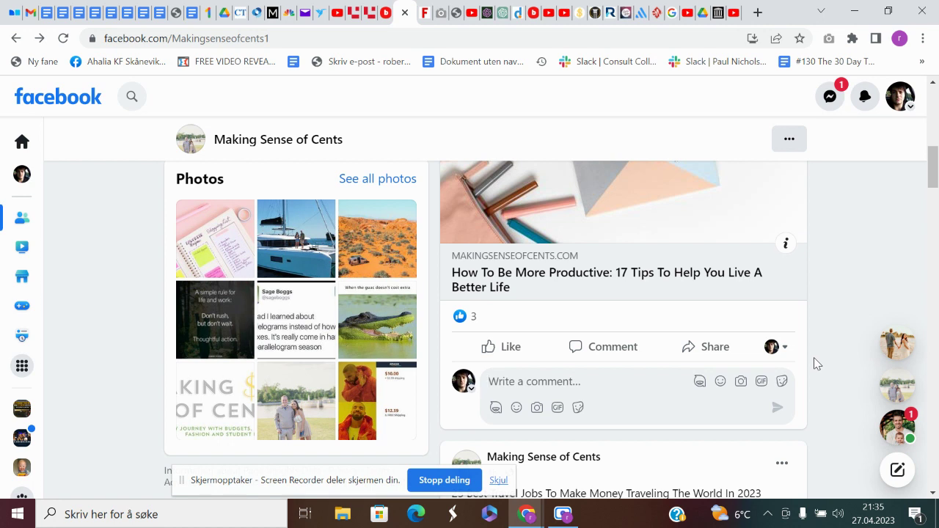
pyautogui.scroll(1, 813, 359)
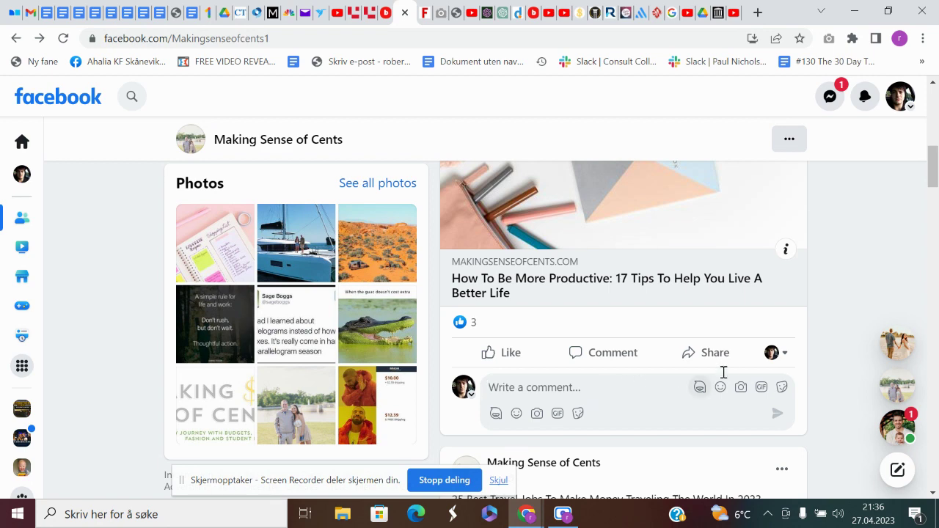
pyautogui.scroll(1, 860, 317)
pyautogui.scroll(8, 860, 317)
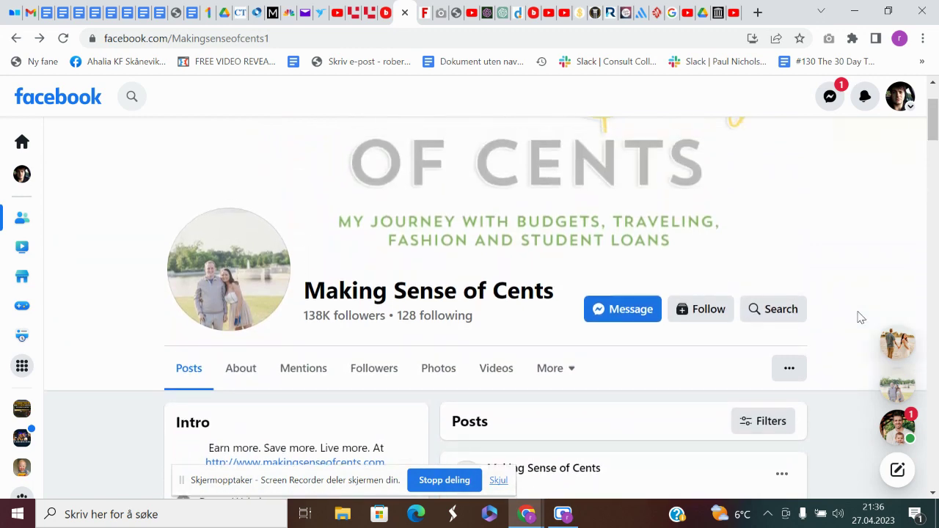
pyautogui.scroll(2, 860, 317)
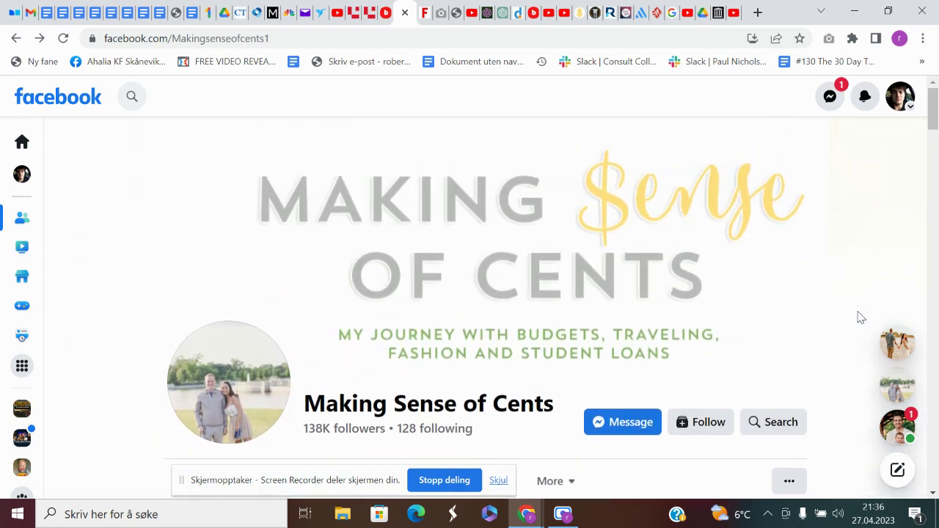
pyautogui.scroll(-4, 860, 317)
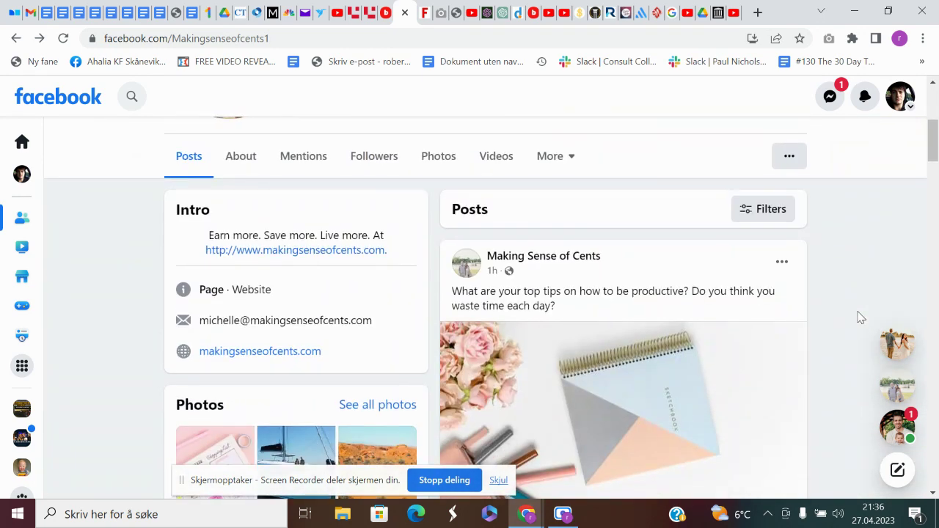
pyautogui.scroll(4, 858, 317)
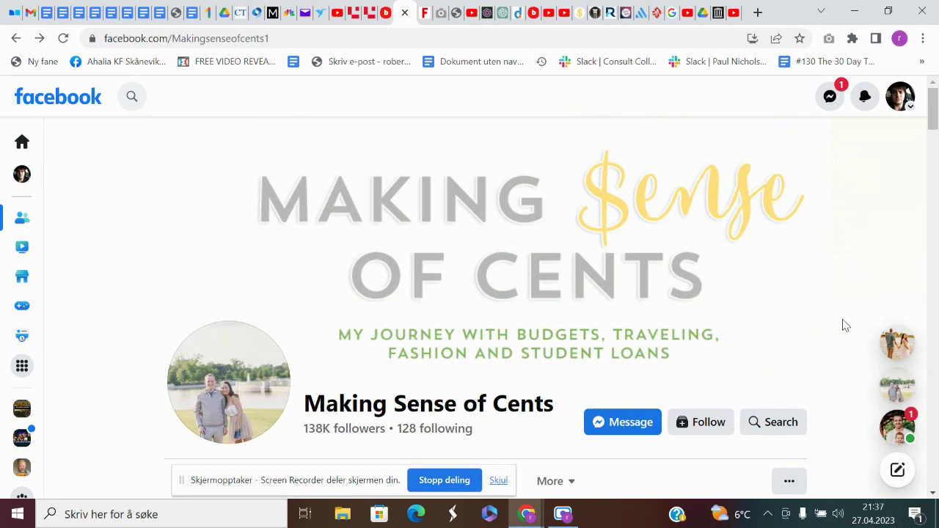
pyautogui.scroll(-2, 844, 325)
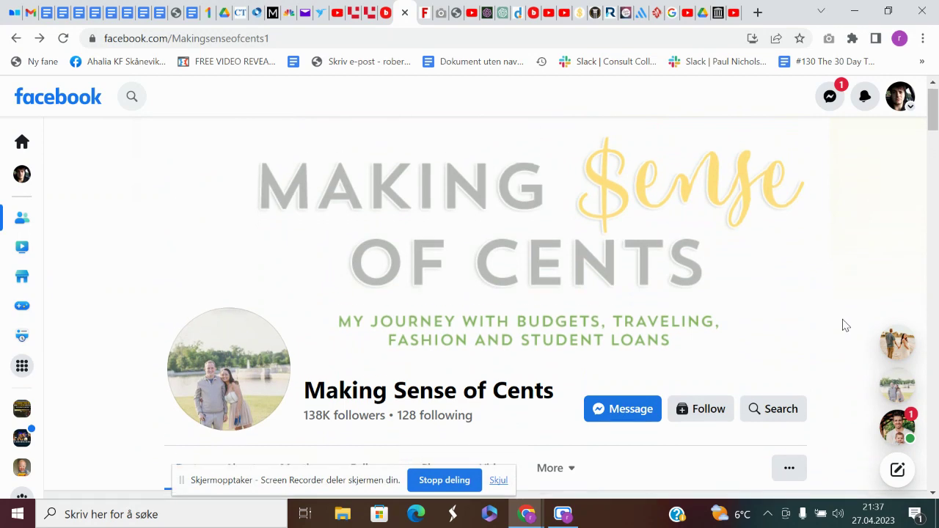
pyautogui.scroll(-5, 843, 324)
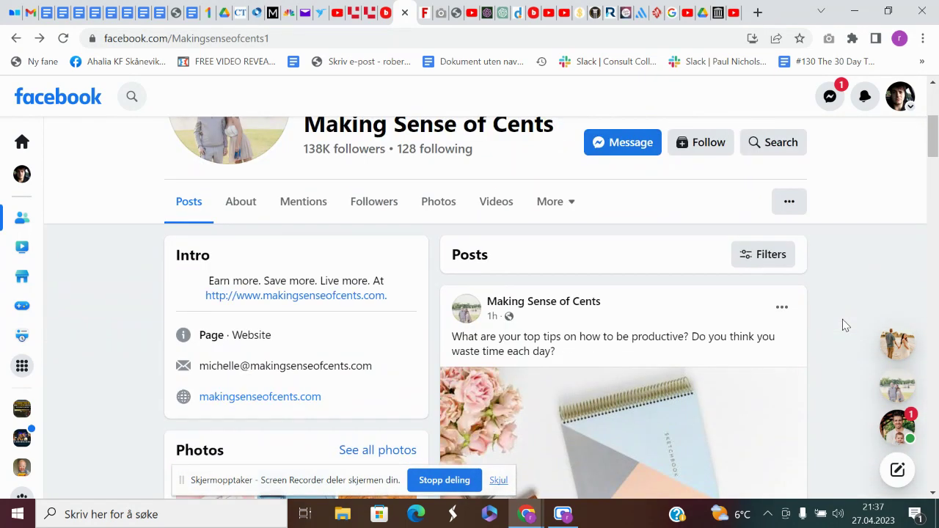
pyautogui.scroll(-10, 843, 325)
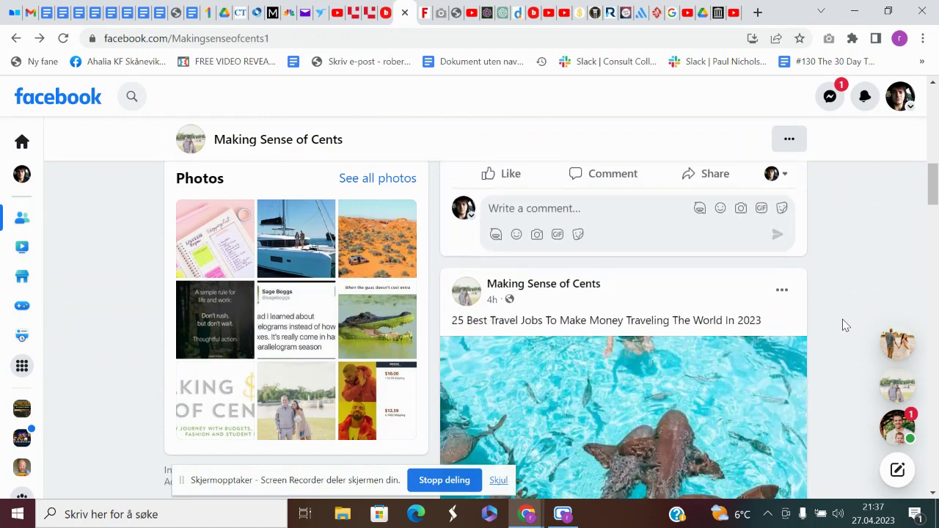
pyautogui.scroll(-1, 844, 325)
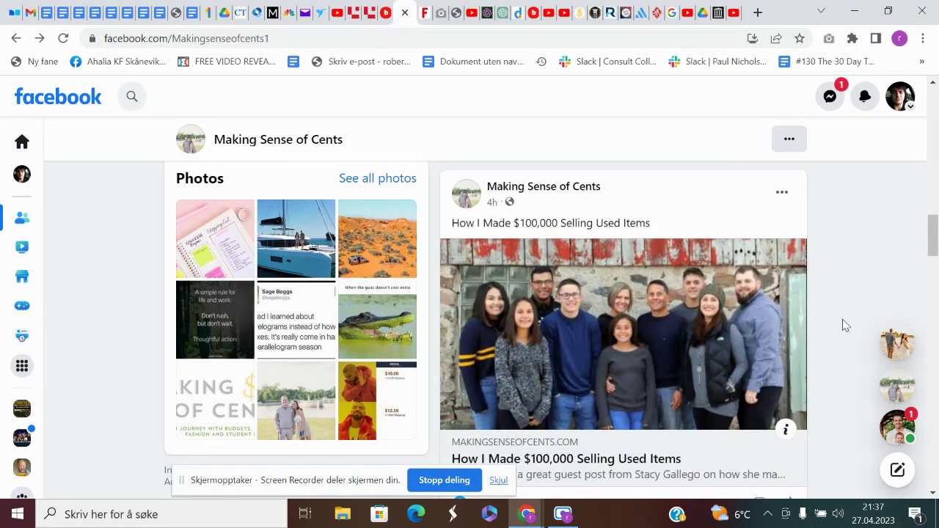
pyautogui.scroll(-6, 832, 258)
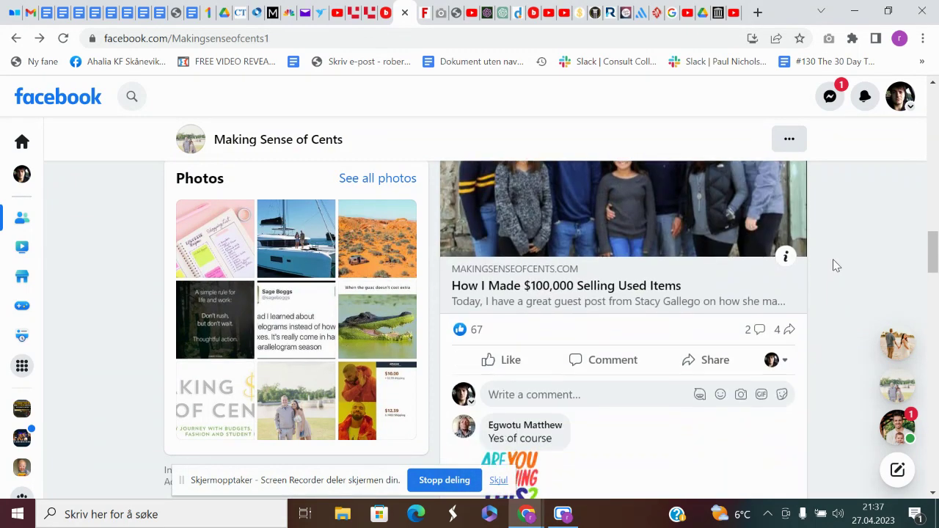
pyautogui.scroll(-4, 832, 266)
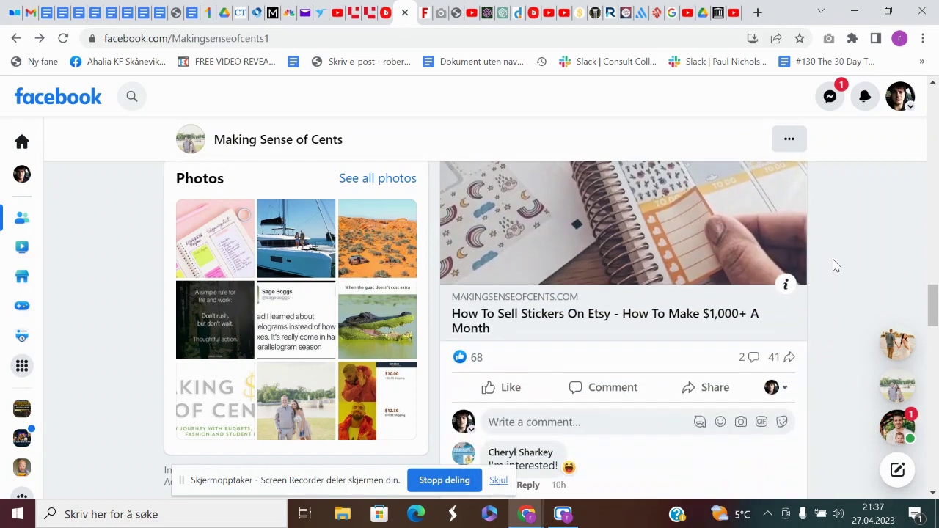
pyautogui.scroll(-4, 832, 259)
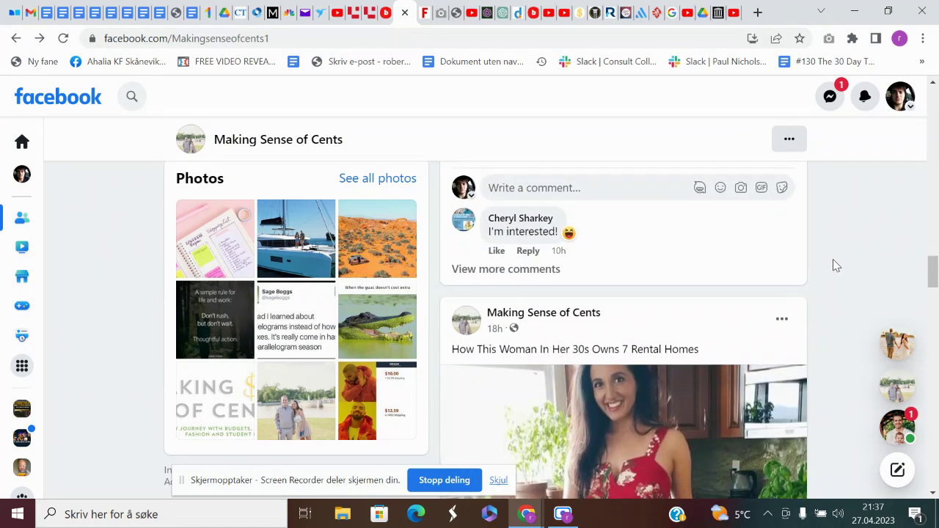
pyautogui.scroll(-6, 832, 259)
pyautogui.scroll(6, 832, 260)
pyautogui.scroll(15, 832, 265)
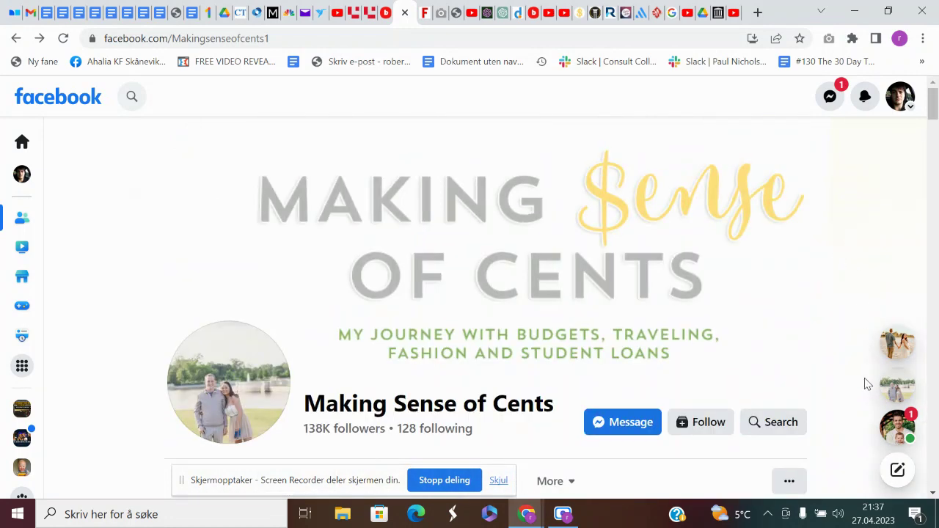
pyautogui.scroll(-3, 860, 383)
pyautogui.scroll(3, 858, 383)
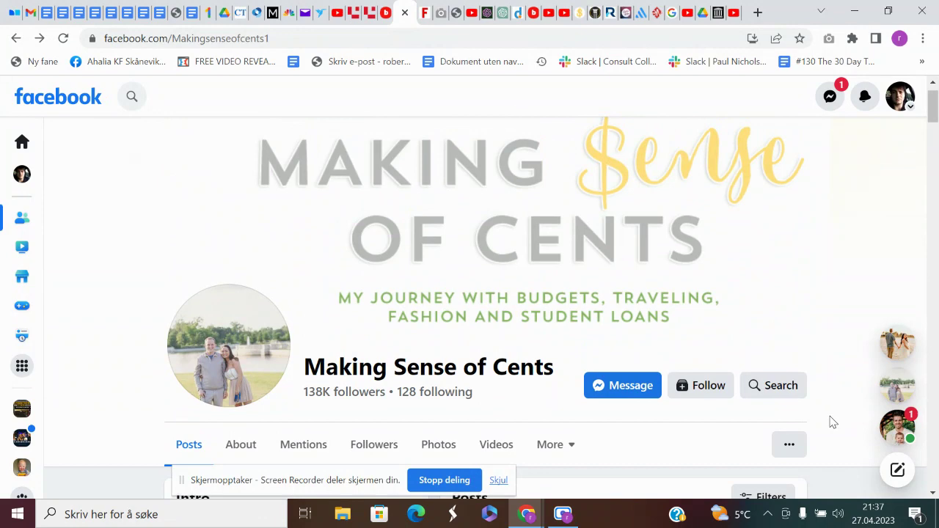
pyautogui.scroll(-3, 836, 425)
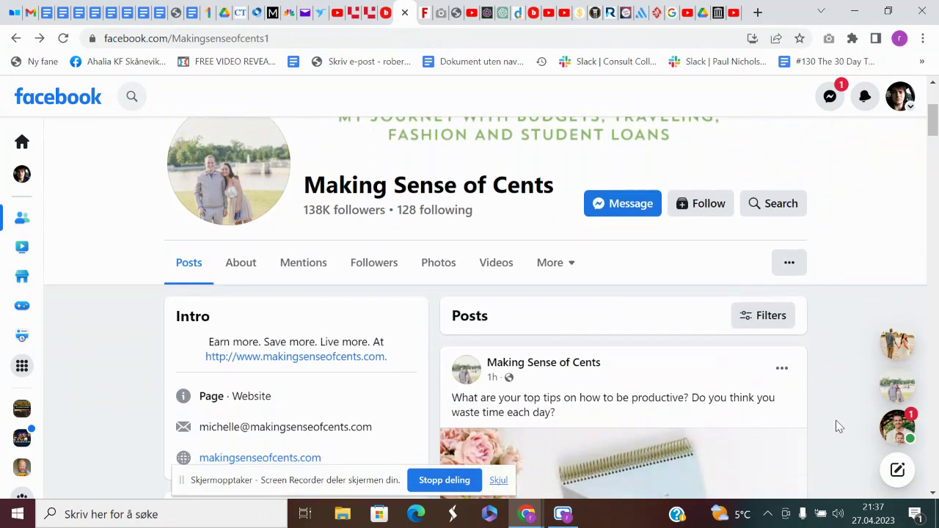
pyautogui.scroll(-3, 838, 426)
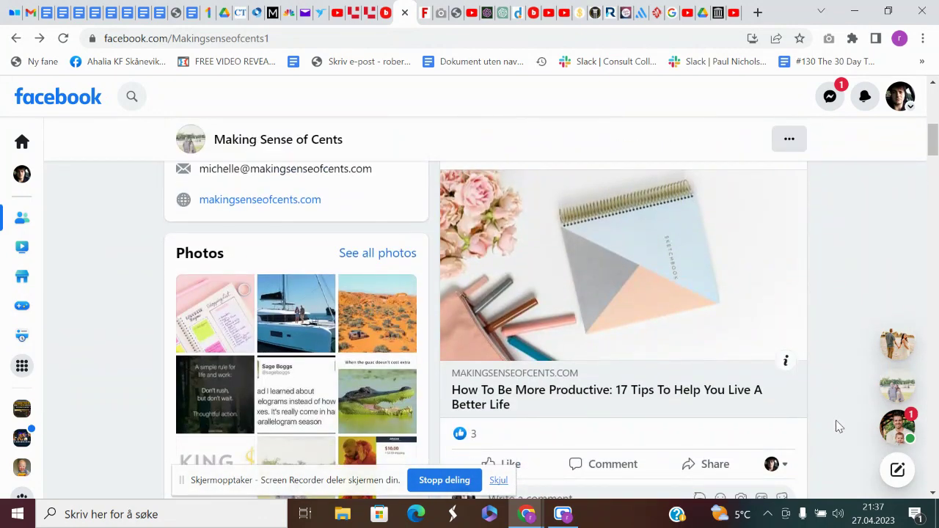
pyautogui.scroll(-2, 843, 444)
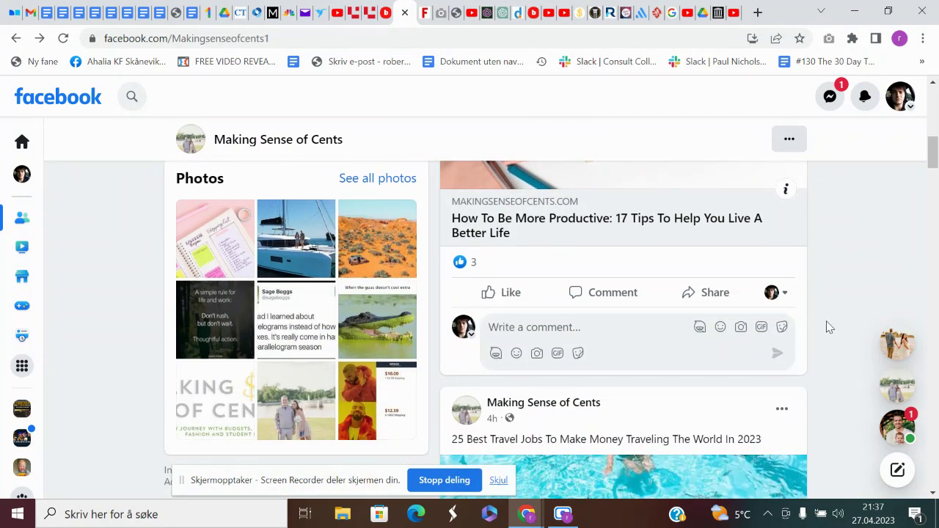
pyautogui.scroll(-3, 829, 327)
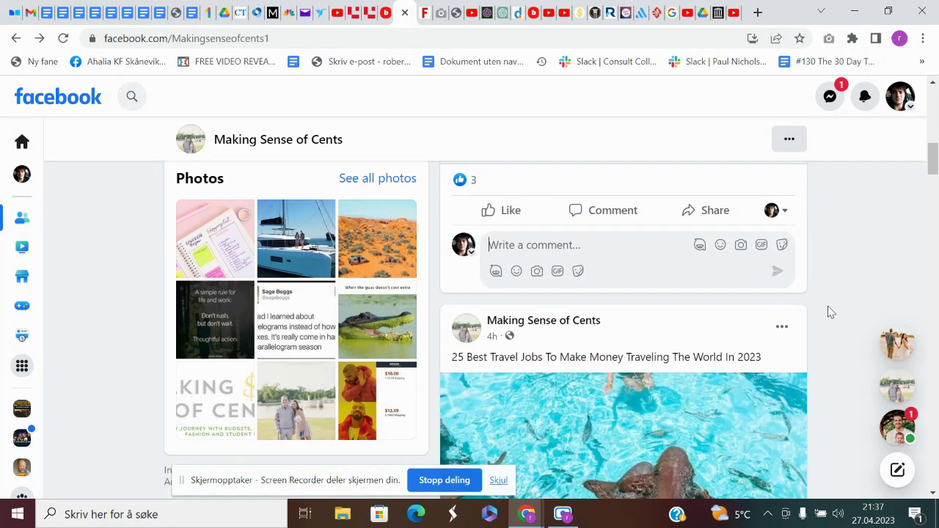
pyautogui.scroll(2, 828, 306)
pyautogui.scroll(-4, 827, 306)
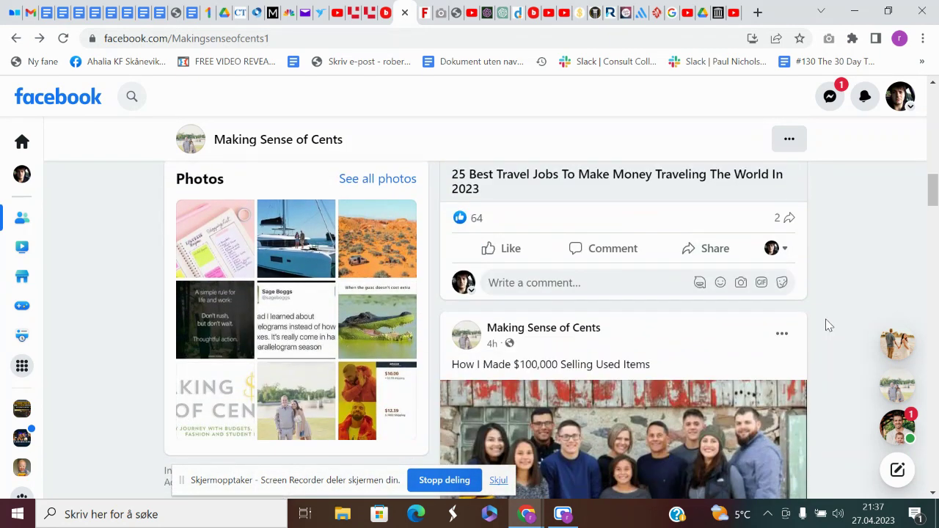
pyautogui.scroll(-3, 828, 315)
pyautogui.scroll(-3, 827, 325)
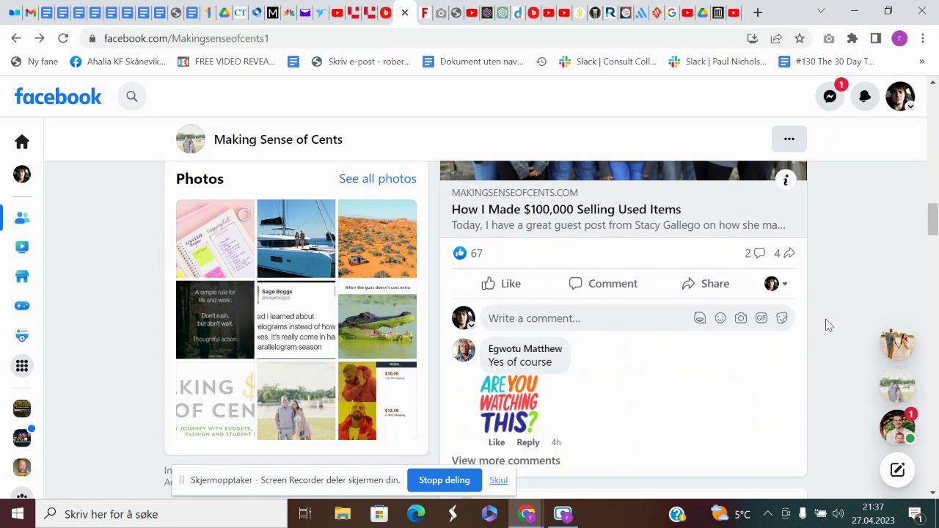
pyautogui.scroll(6, 712, 256)
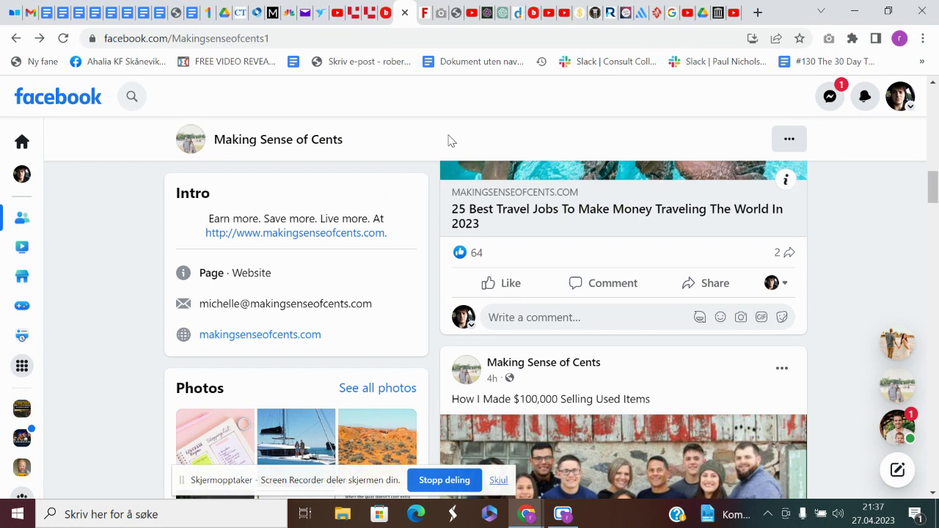
pyautogui.scroll(10, 449, 141)
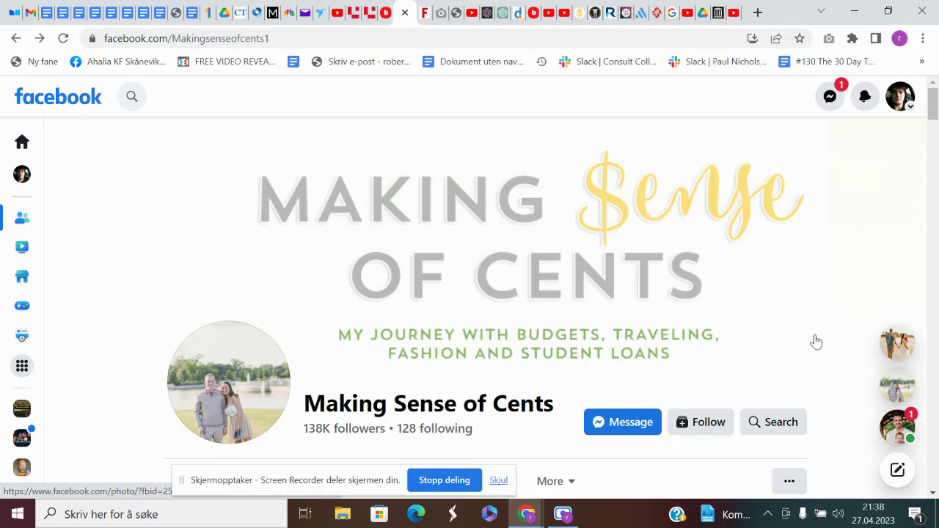
# Step: Switch to Gmail and scroll the outreach draft's body down to its Free Strategy Call P.S
pyautogui.click(25, 8)
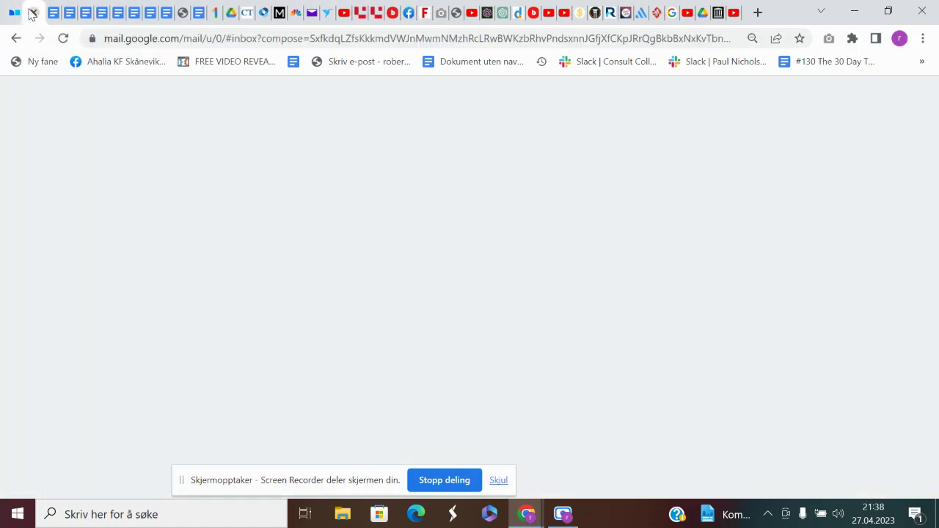
pyautogui.scroll(3, 728, 266)
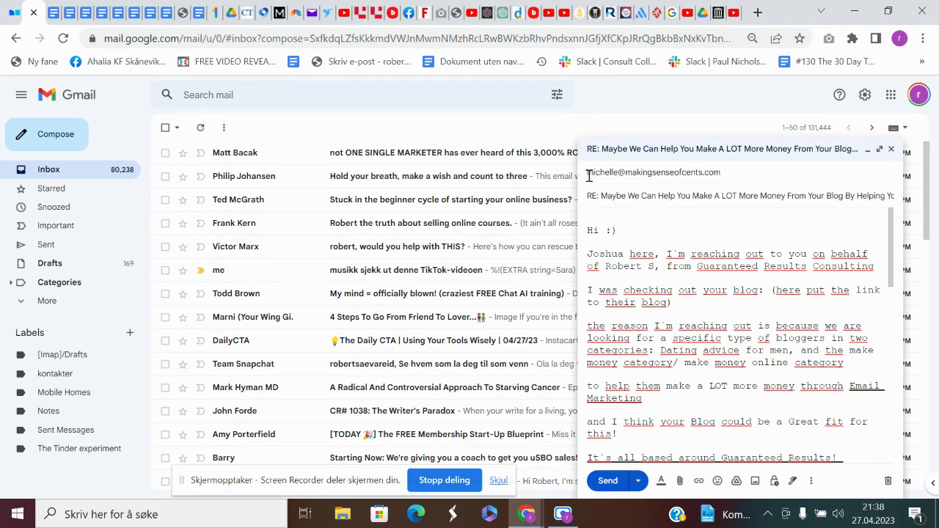
pyautogui.moveTo(668, 183)
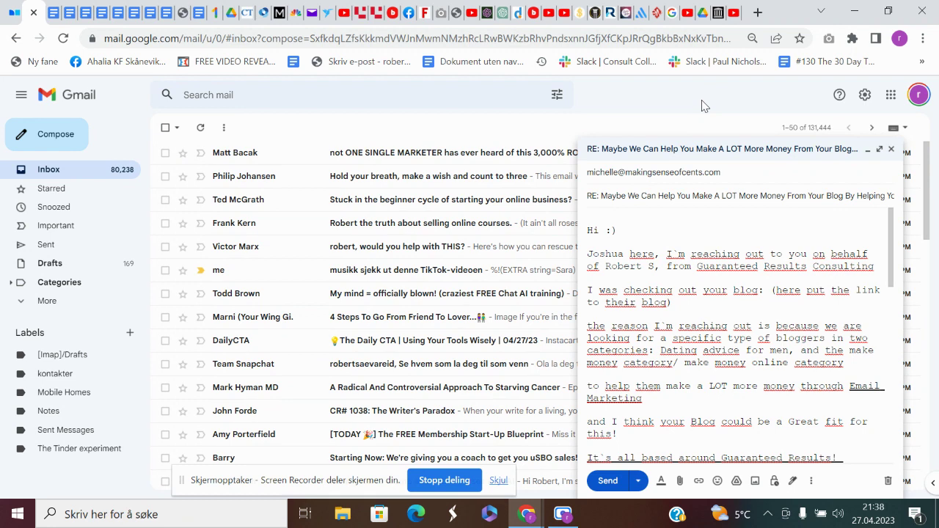
pyautogui.scroll(-10, 807, 249)
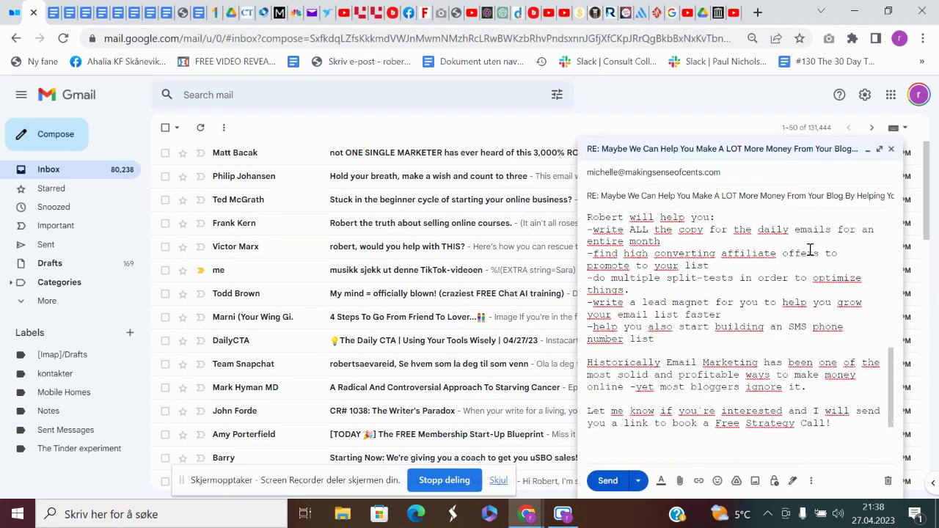
pyautogui.scroll(-3, 810, 251)
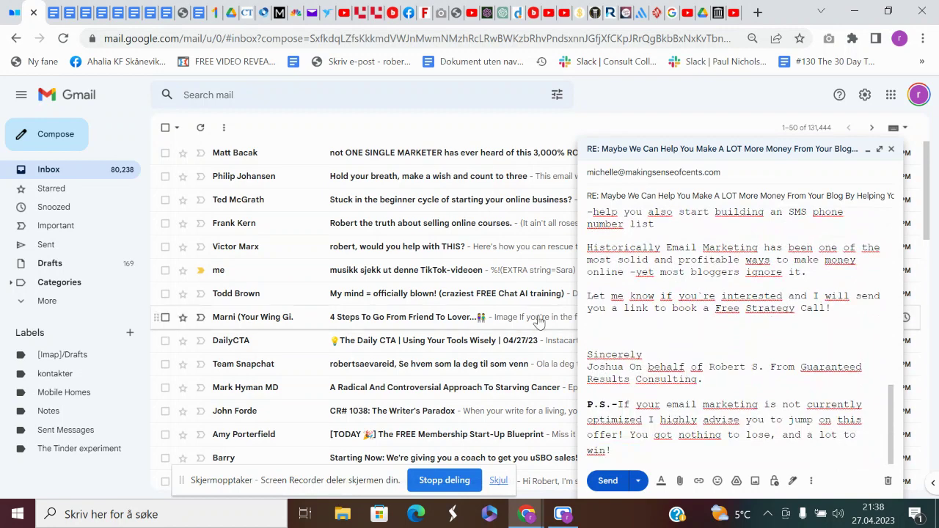